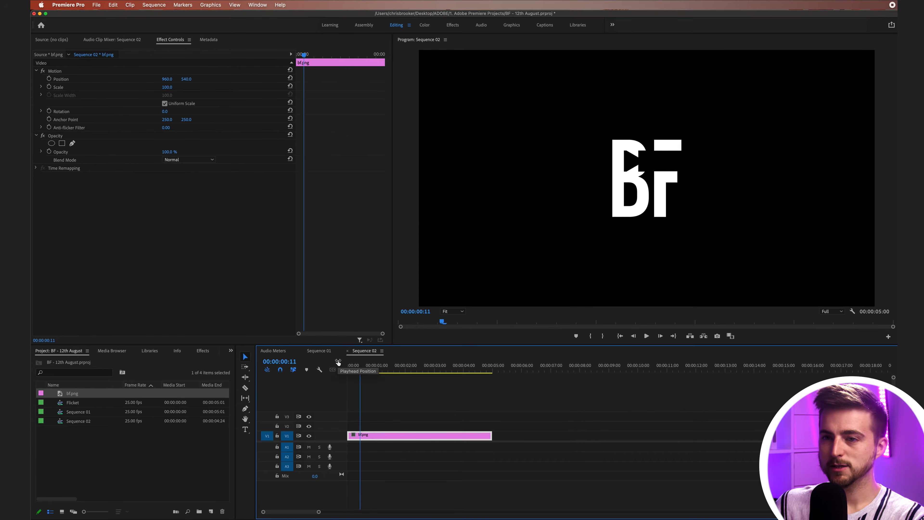
Set the rotation of the bf.png logo to -90°
drag(165, 111, 142, 111)
click(170, 111)
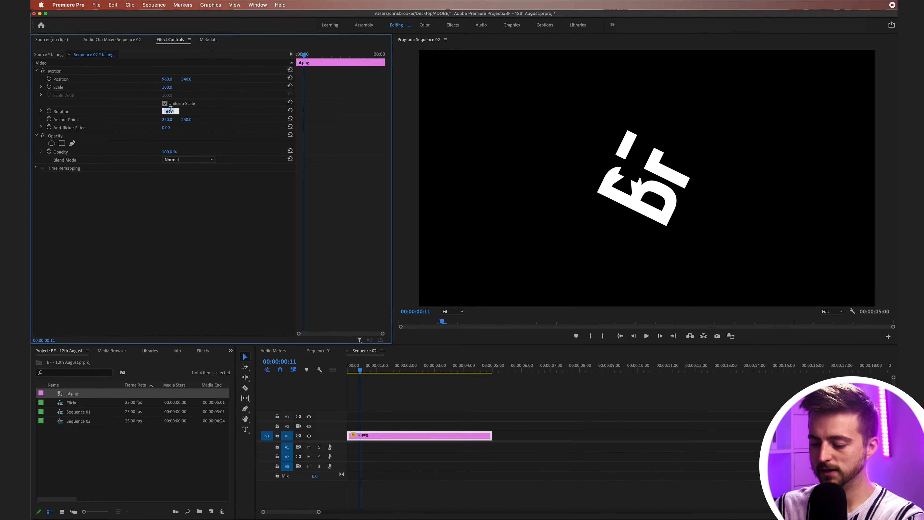
key(Return)
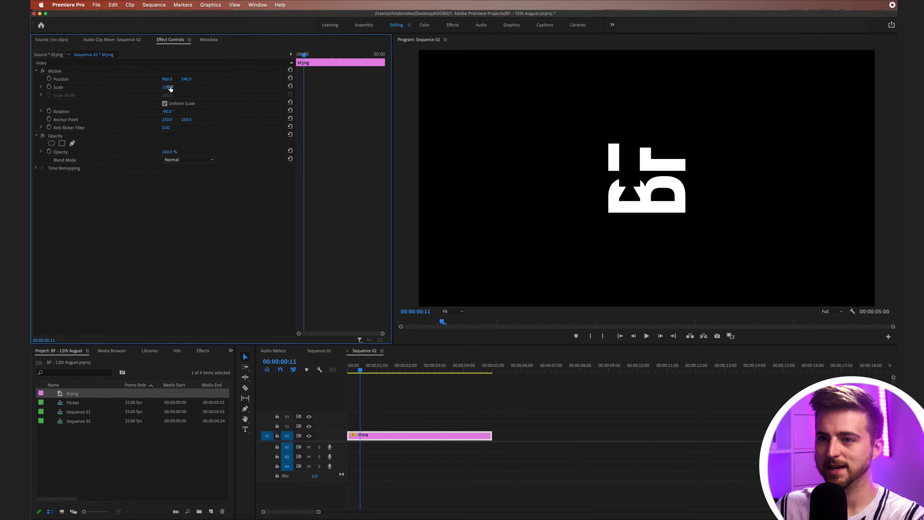
mouse_move(167, 87)
mouse_down()
mouse_move(157, 87)
mouse_move(182, 87)
mouse_up()
key(super+z)
key(super+z)
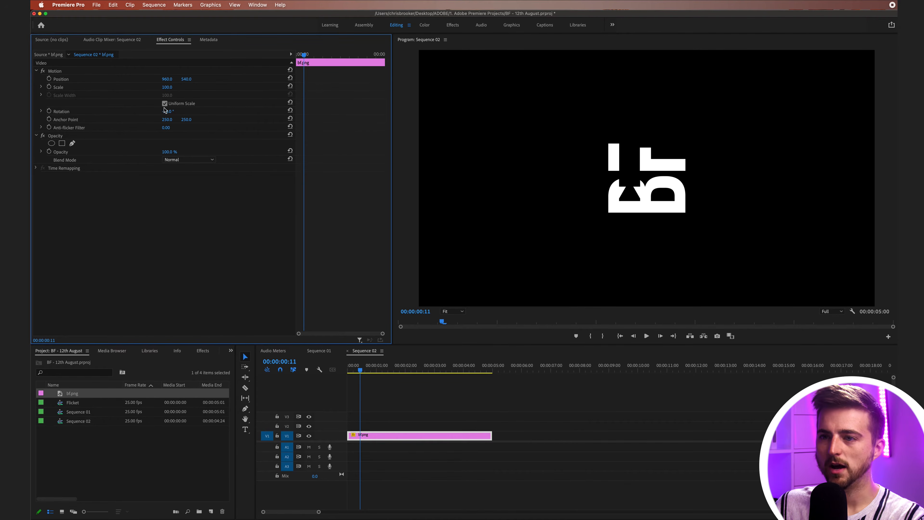
Turn off uniform scaling for the logo, testing a non-uniform stretch and undoing that test
click(164, 103)
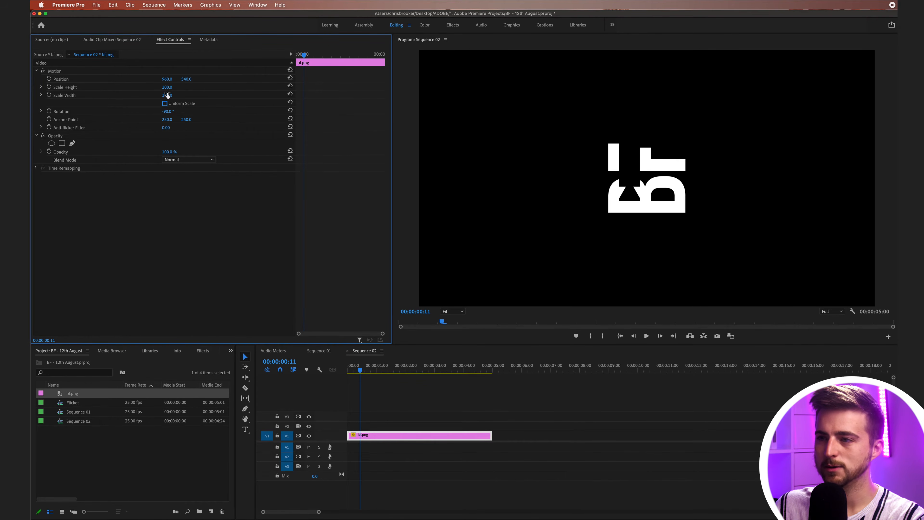
drag(169, 88, 218, 95)
key(super+z)
key(super+z)
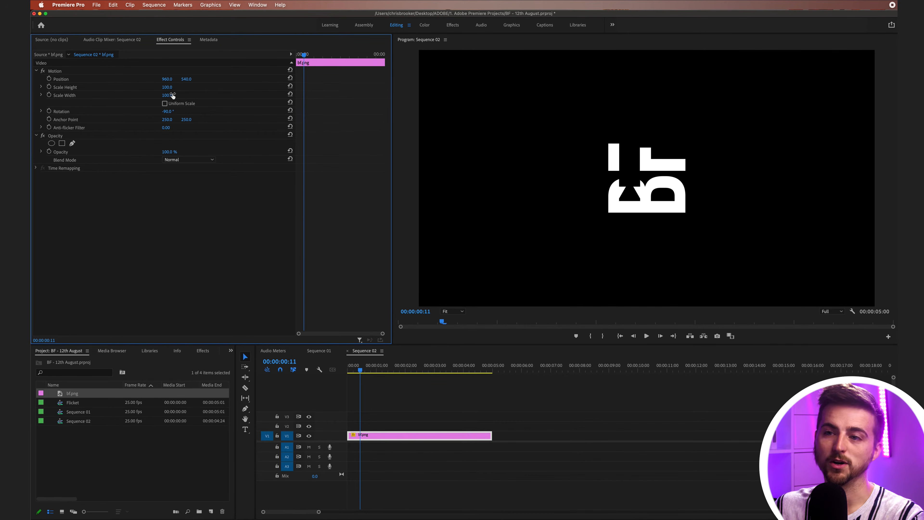
Set the logo's Scale Height to 0 and start keyframing it at 00:00:00:11
mouse_move(172, 90)
mouse_down()
mouse_move(160, 88)
mouse_move(173, 88)
mouse_up()
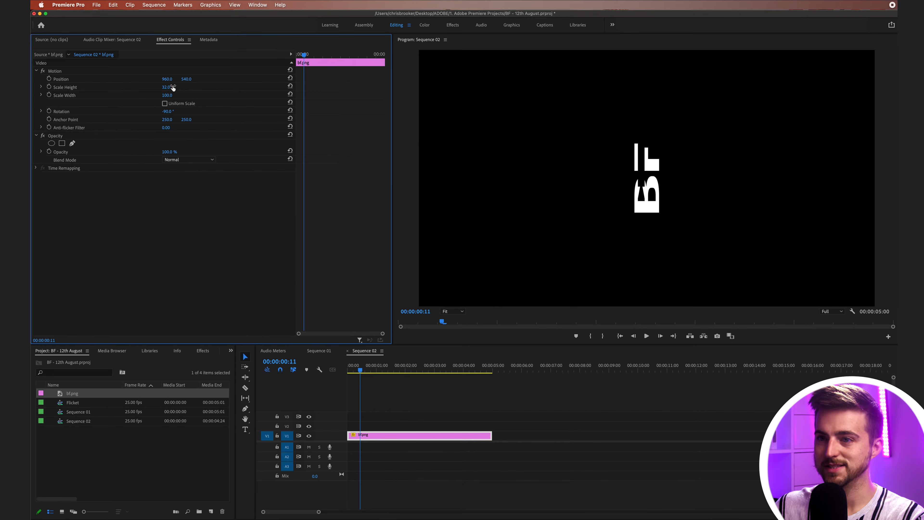
click(172, 88)
text(0)
key(Return)
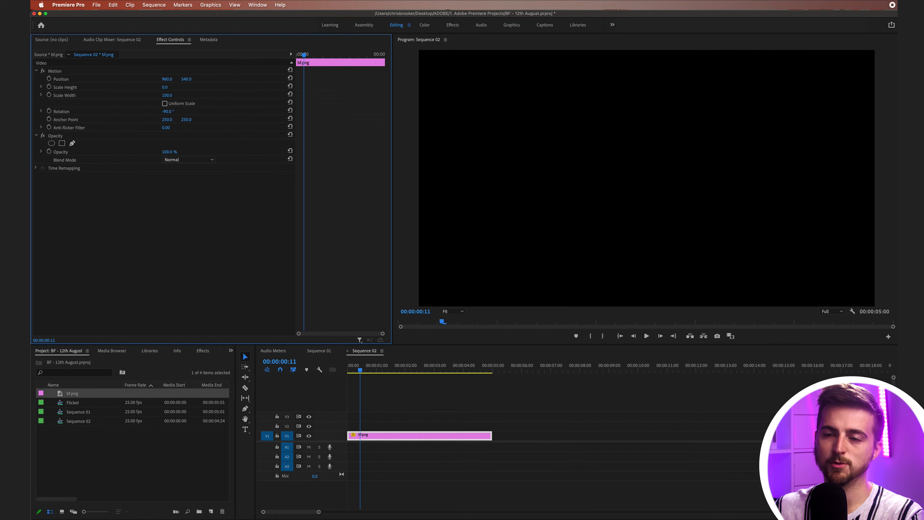
click(49, 87)
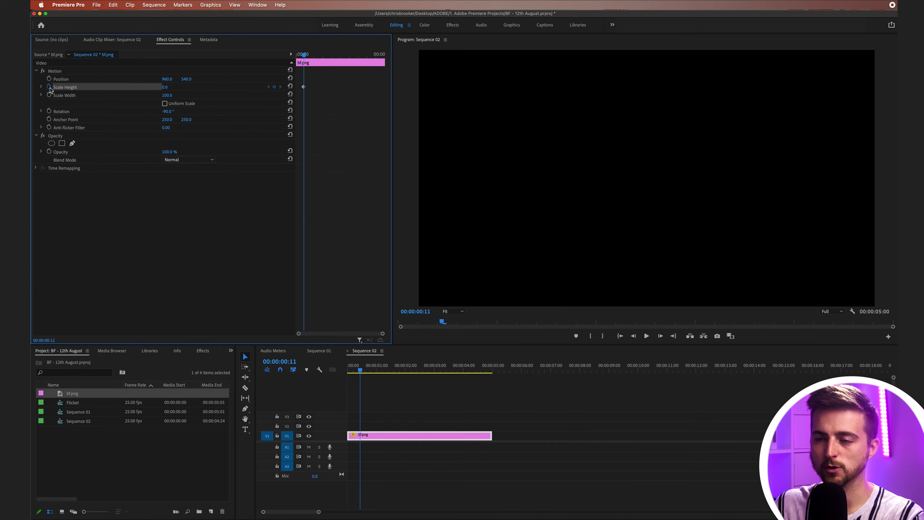
Add a Scale Height keyframe of 130 five frames further on, at 00:00:00:16
key(Right)
key(Right)
key(Right)
key(Right)
key(Right)
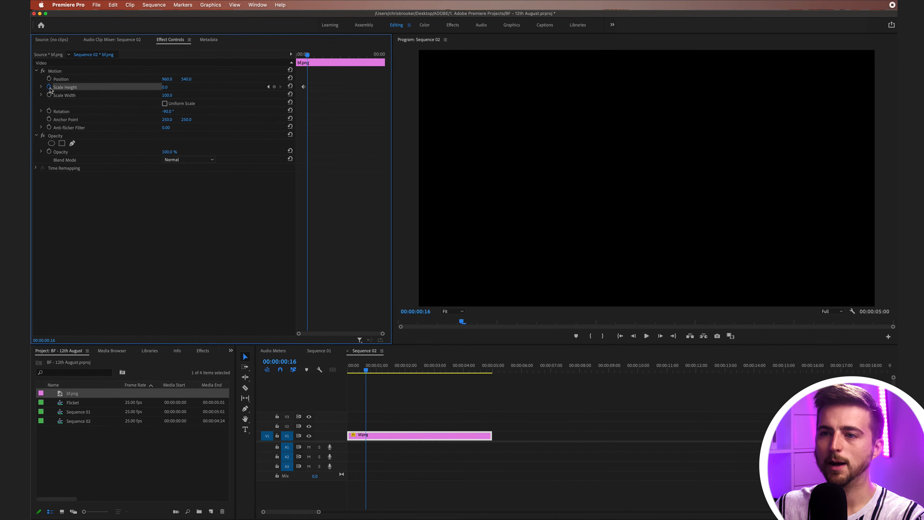
click(173, 85)
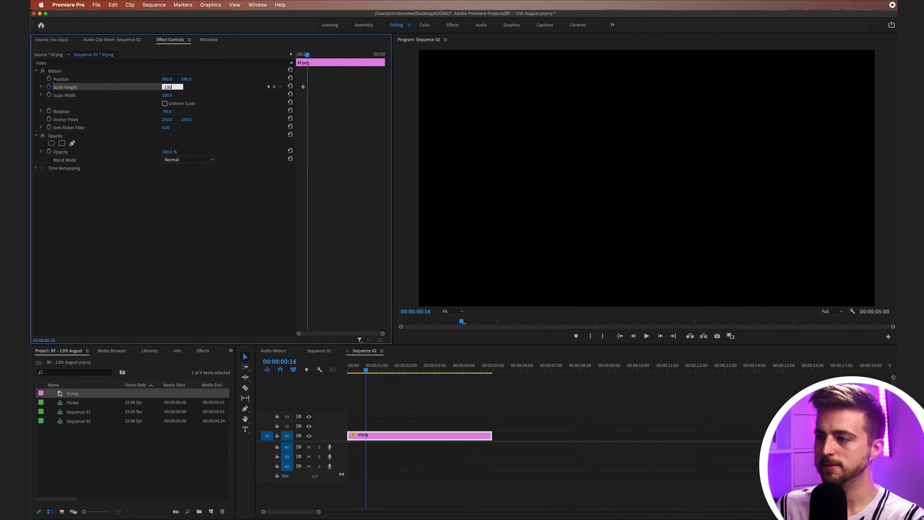
key(Return)
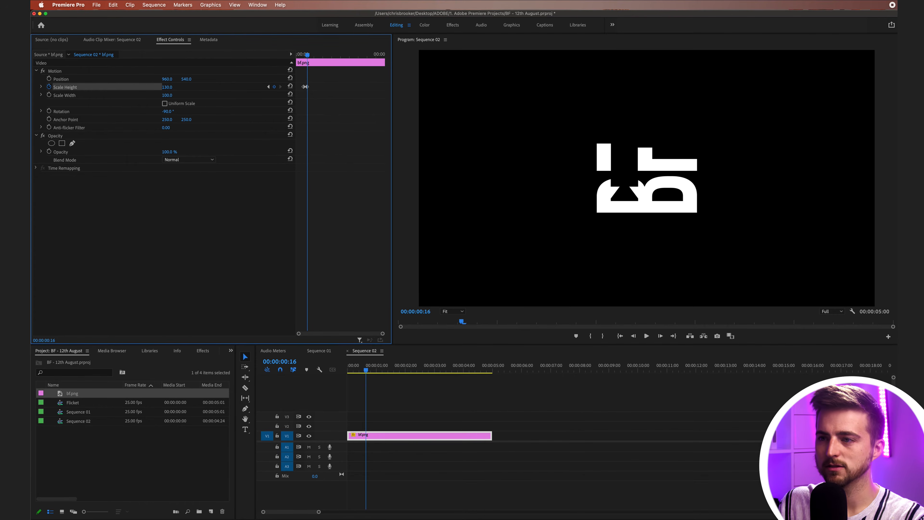
Add a Scale Height keyframe of 100 seven frames further on, at 00:00:00:23
key(Right)
key(Right)
key(Right)
key(Right)
key(Right)
key(Right)
key(Right)
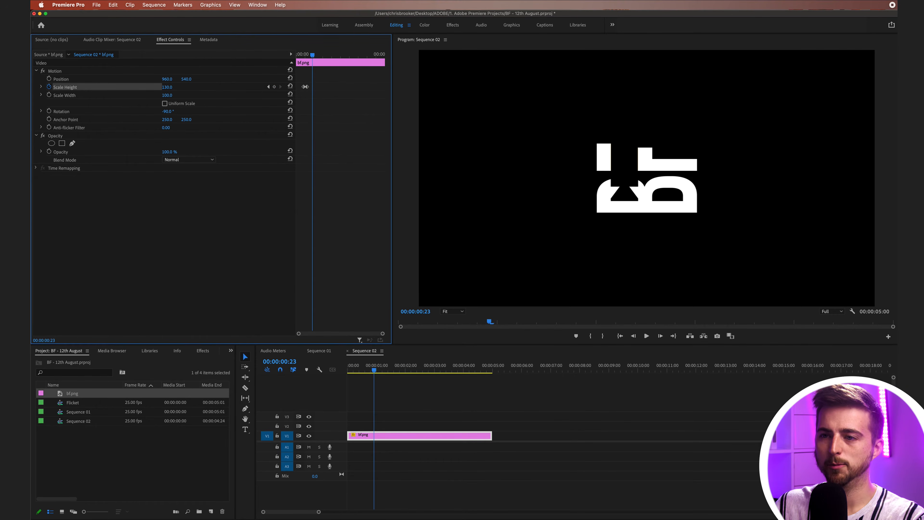
click(169, 87)
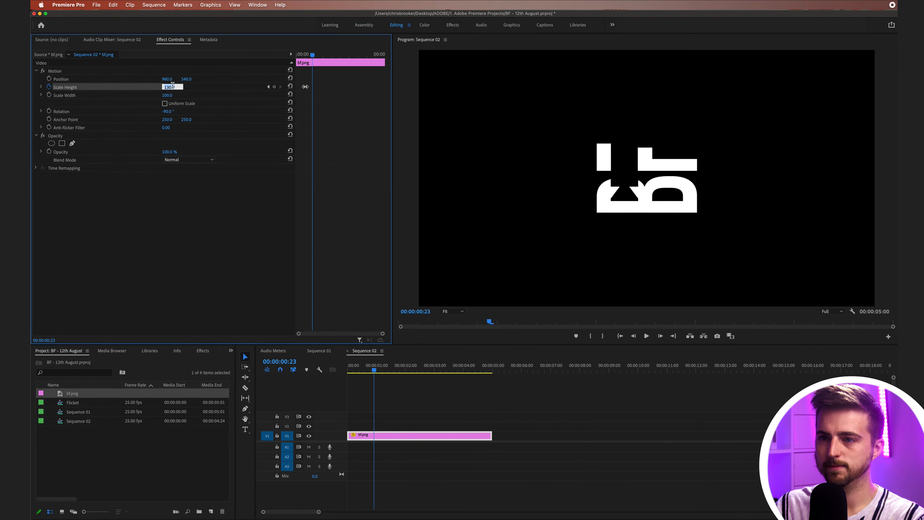
text(100)
key(Return)
Play the scale animation from the start of the sequence and stop the playhead at 00:00:01:10
drag(311, 54, 297, 54)
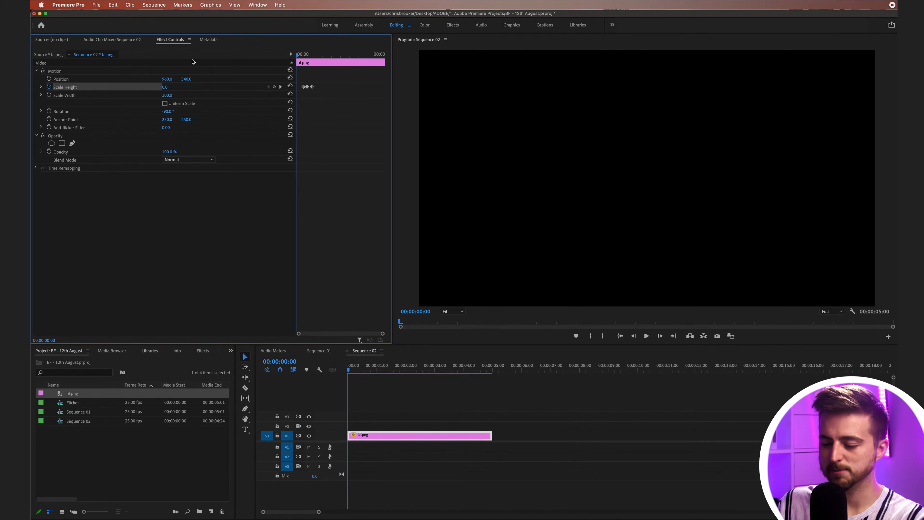
key(space)
key(space)
mouse_move(322, 55)
mouse_down()
mouse_move(297, 54)
mouse_move(320, 55)
mouse_up()
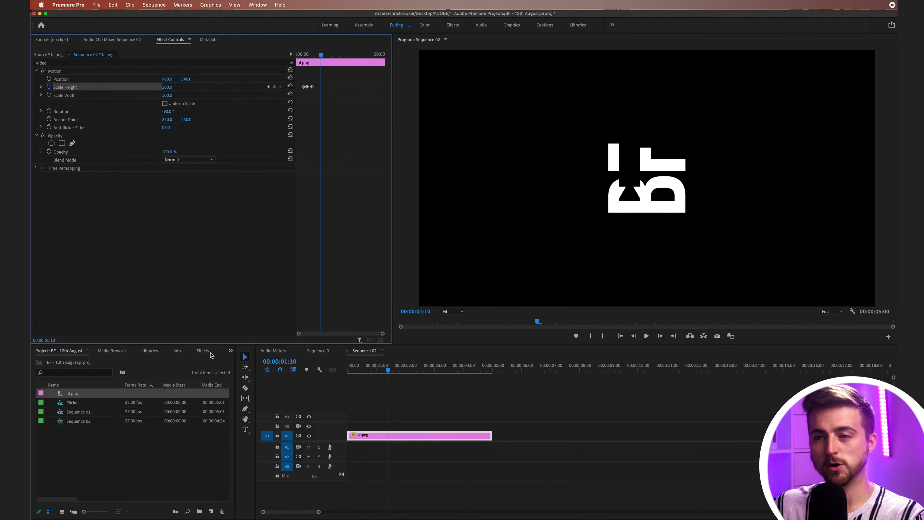
Draw a four-point free-draw opacity mask around the whole logo and adjust its corners to enclose it loosely
click(59, 137)
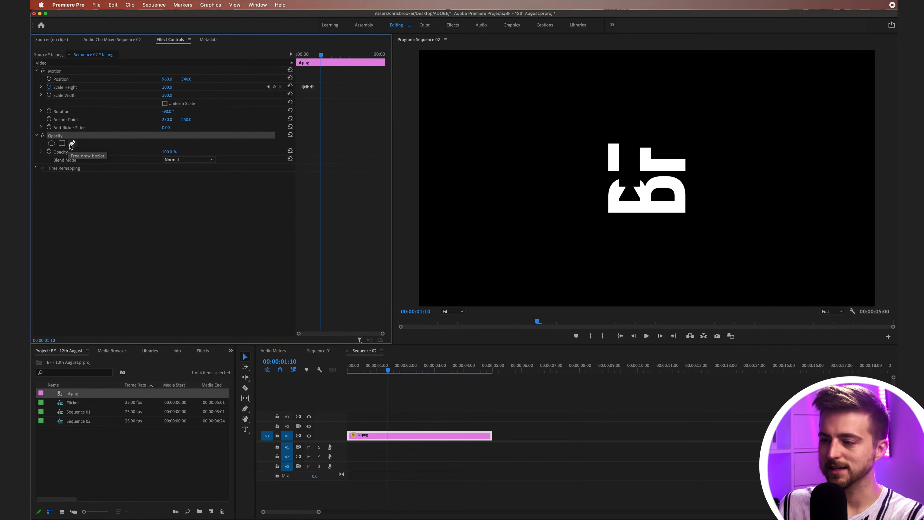
click(71, 145)
click(581, 111)
click(567, 247)
click(717, 244)
click(721, 114)
click(581, 111)
drag(568, 247, 584, 247)
drag(718, 116, 712, 113)
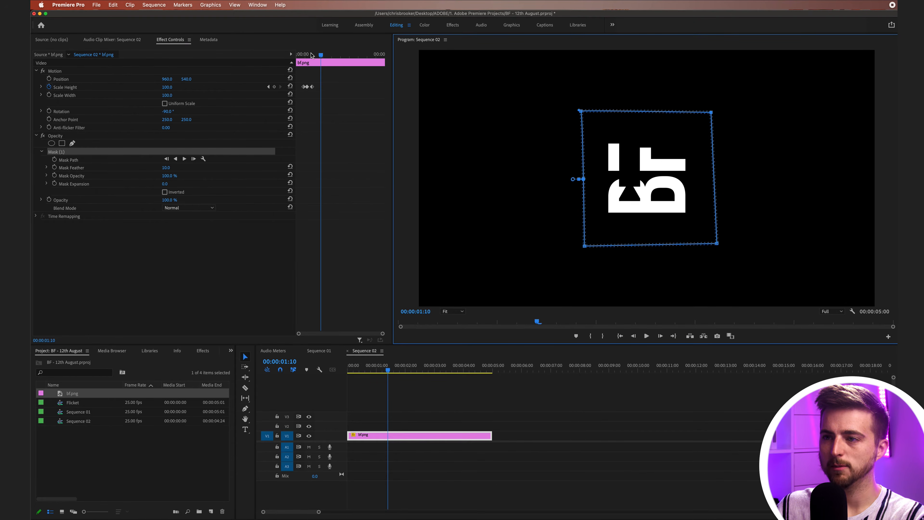
Keyframe the Mask Path around the full logo at 00:00:01:20
right_click(332, 56)
click(320, 54)
drag(321, 54, 329, 56)
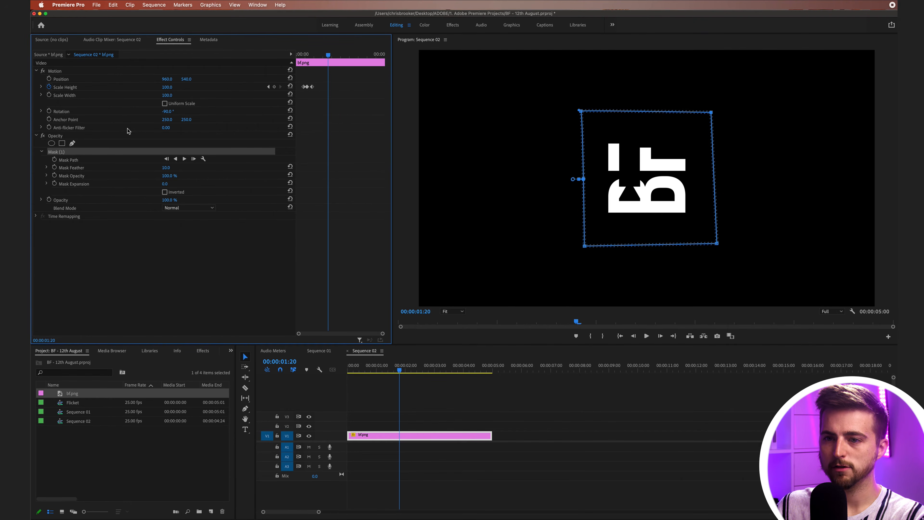
click(54, 161)
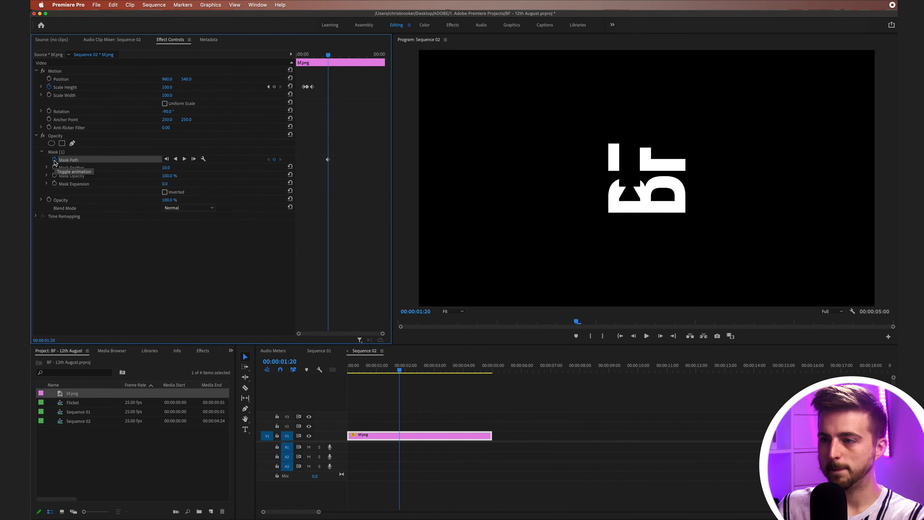
At 00:00:01:14, collapse the mask's four corners into a thin vertical line through the centre of the logo
key(Left)
key(Left)
key(Left)
key(Left)
key(Left)
key(Left)
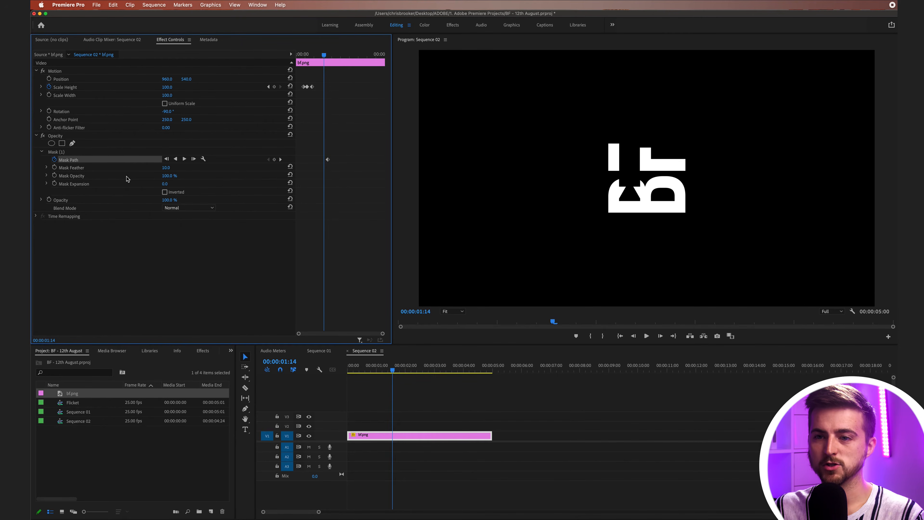
click(65, 152)
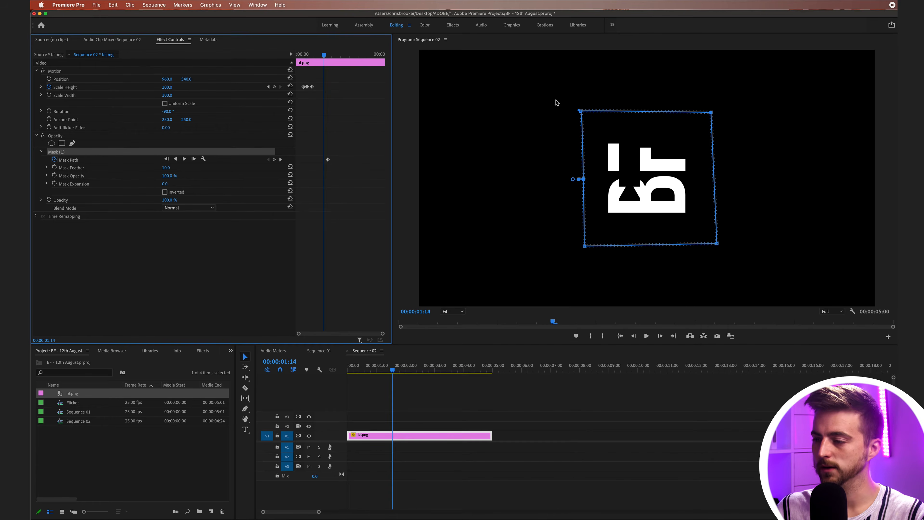
drag(585, 246, 637, 245)
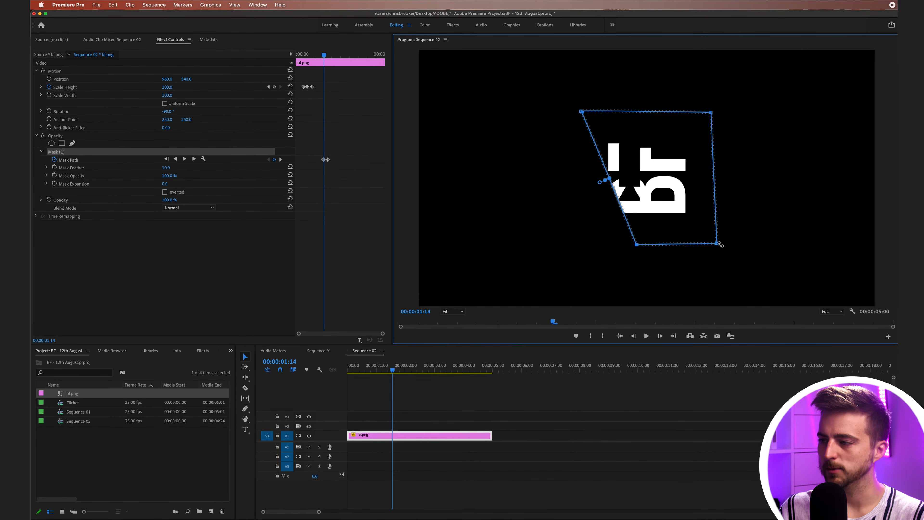
drag(717, 244, 637, 244)
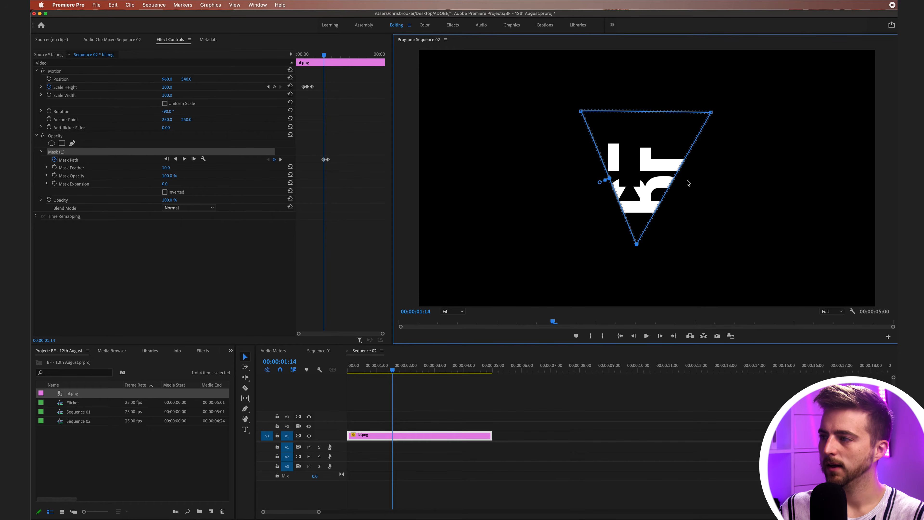
drag(711, 112, 641, 109)
drag(580, 110, 640, 110)
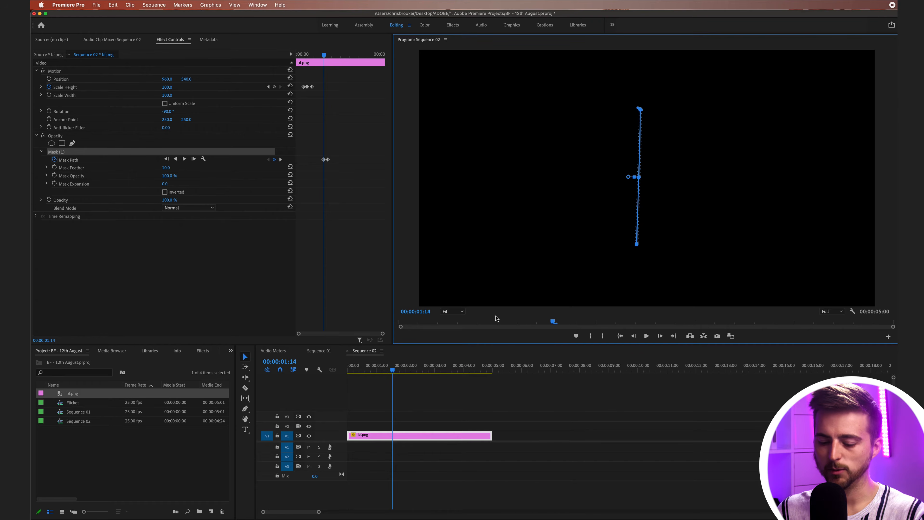
Split the logo clip at 00:00:01:14 and delete the part before the cut
key(c)
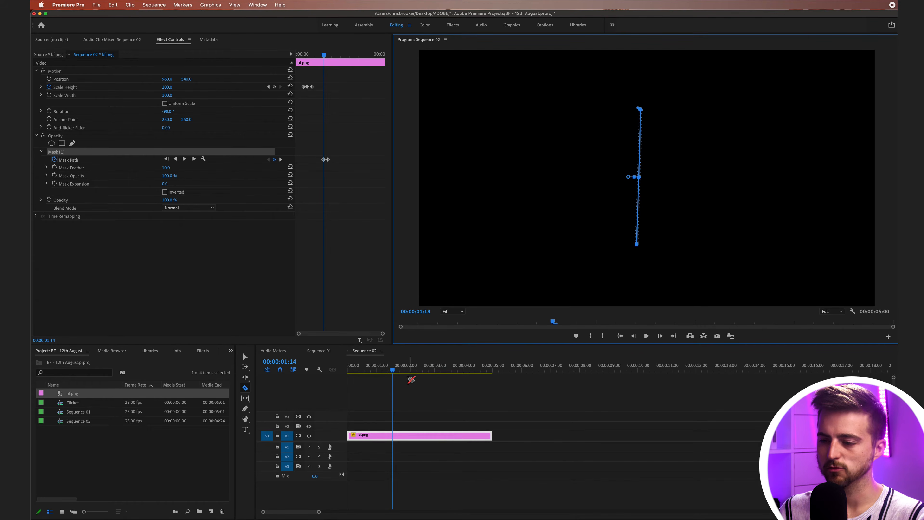
click(393, 436)
key(v)
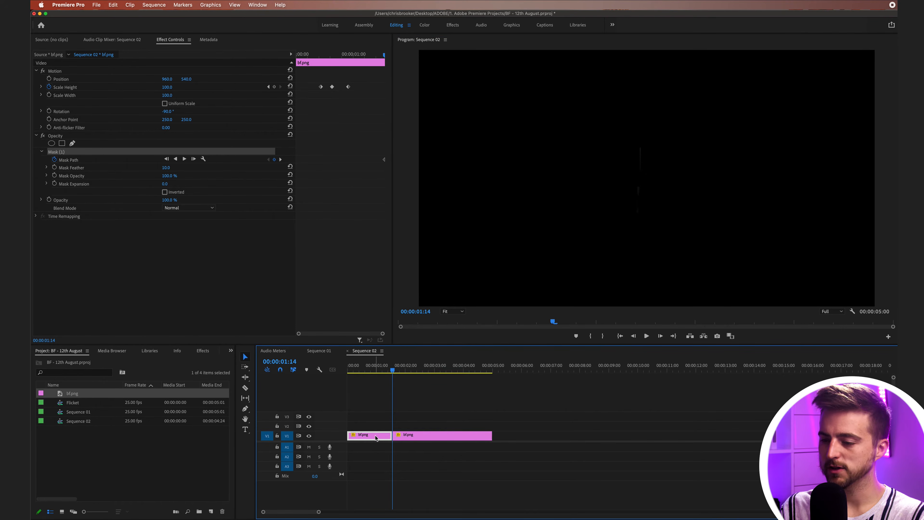
key(Delete)
Slow the mask reveal by moving the remaining clip's second Mask Path keyframe further along the timeline, and play it back
click(395, 365)
drag(395, 366, 408, 366)
click(416, 437)
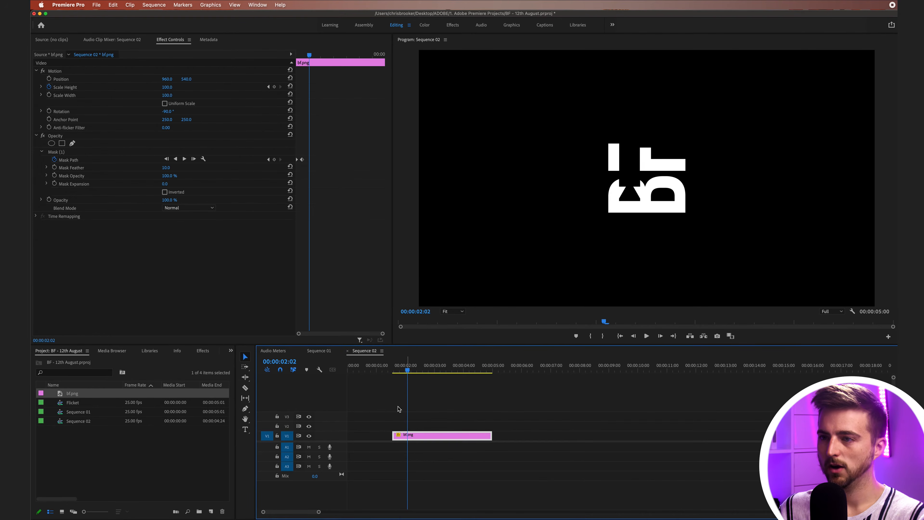
click(300, 57)
key(=)
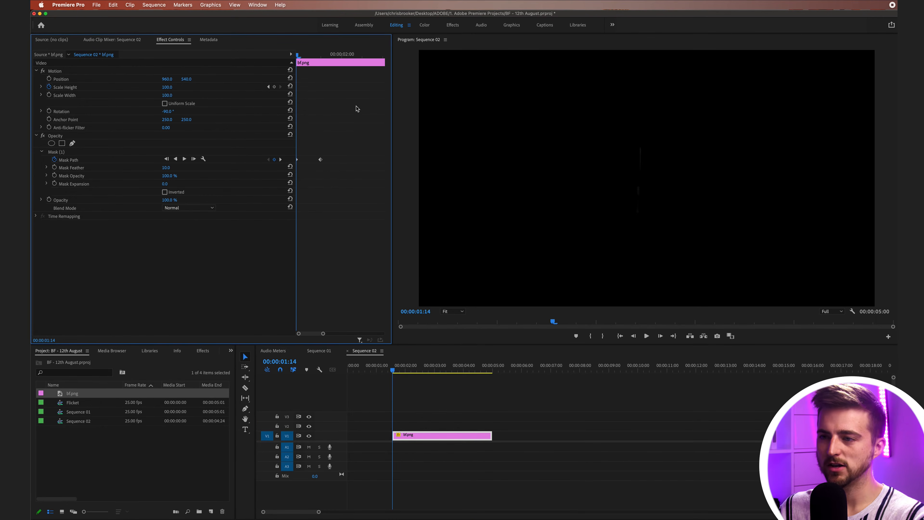
drag(320, 160, 346, 160)
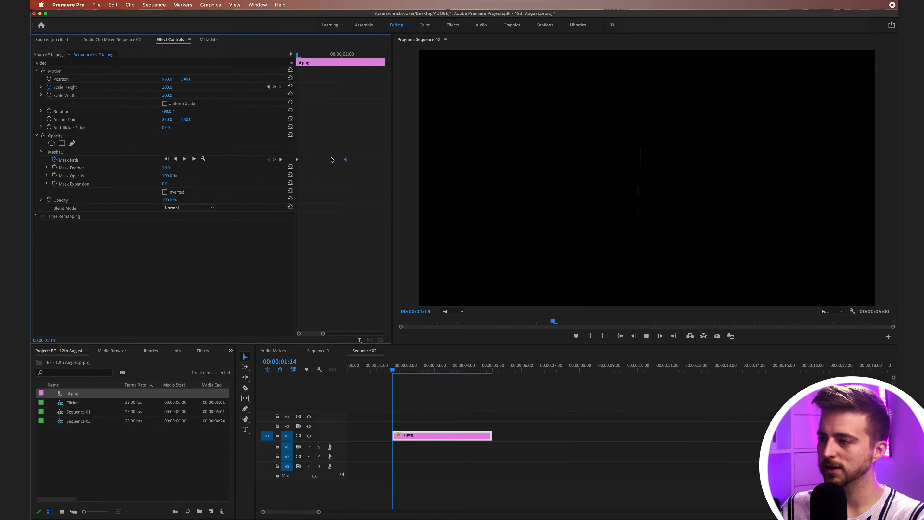
key(space)
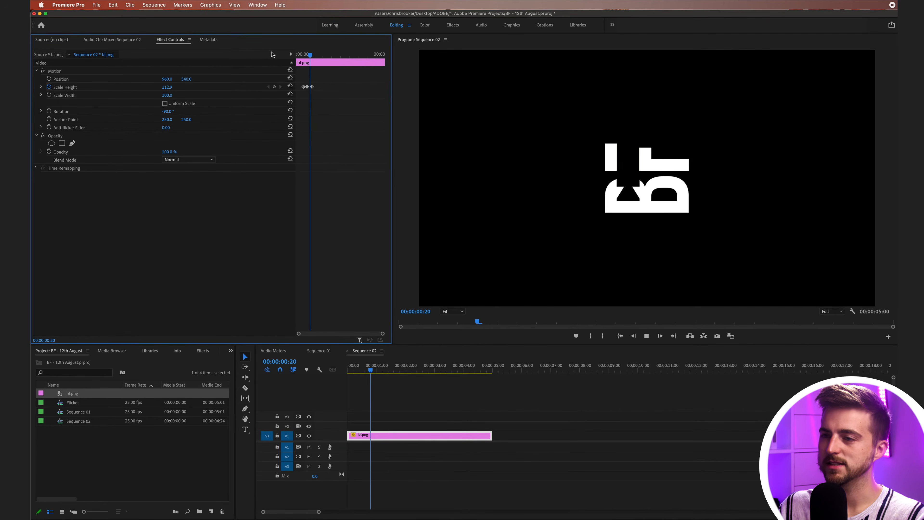
Play back the logo's scale animation from the start of the clip
key(space)
key(space)
click(298, 55)
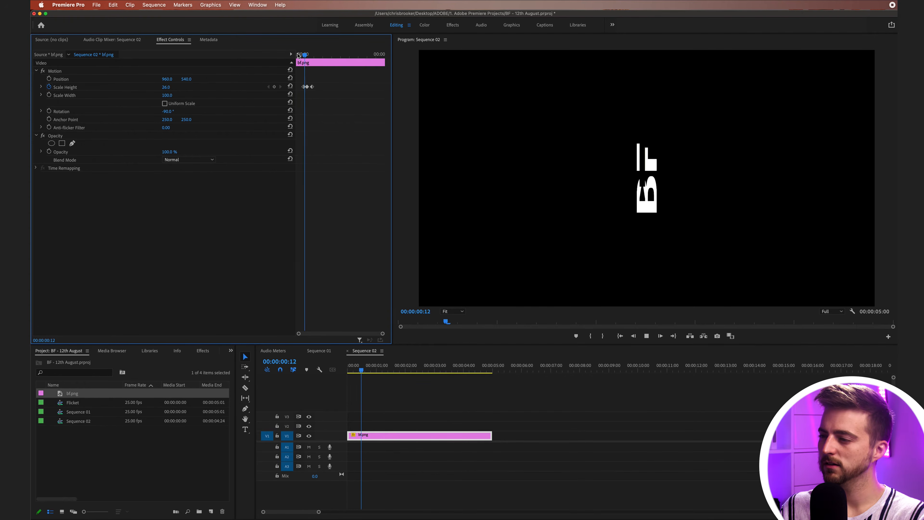
Keyframe the -90° rotation at 00:00:01:11 and add a 25° rotation keyframe a few frames further on
click(49, 111)
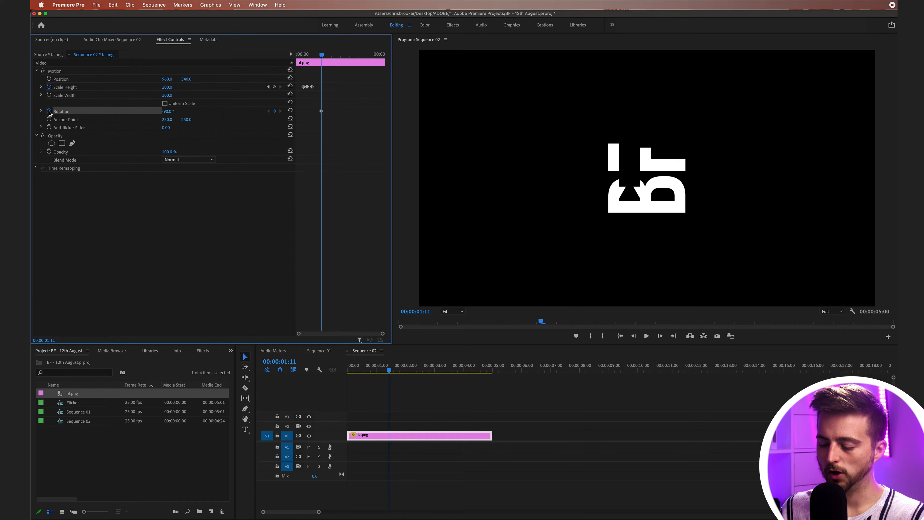
key(Right)
key(Right)
key(Right)
key(Right)
key(Right)
key(Right)
drag(164, 112, 184, 112)
Add a rotation keyframe of -8° at 00:00:01:22 so the logo swings back past upright
key(Right)
key(Right)
key(Right)
key(Right)
key(Right)
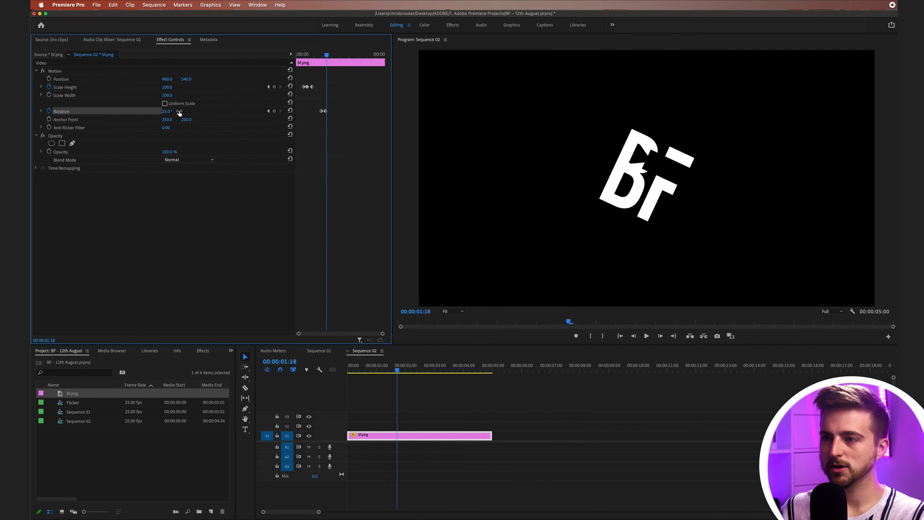
drag(168, 111, 156, 111)
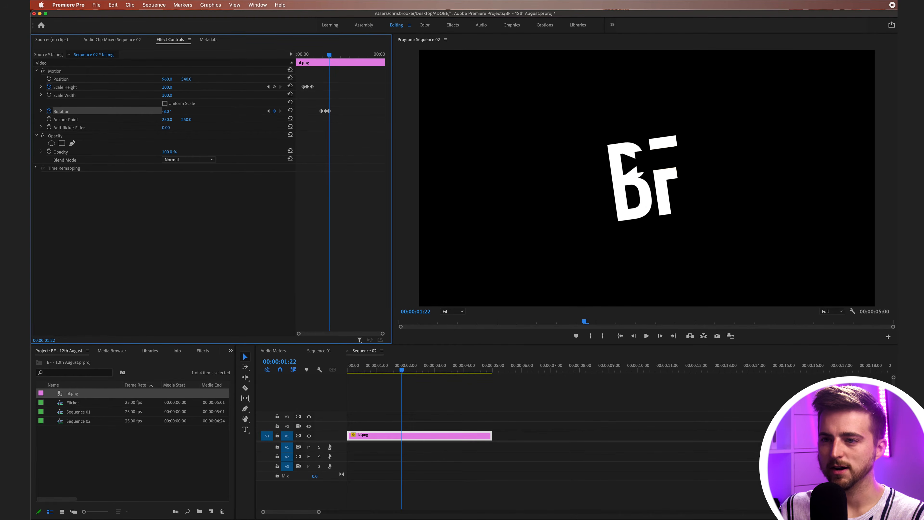
Add a 4° rotation keyframe for the logo at 00:00:02:01
key(Right)
key(Right)
key(Right)
key(Right)
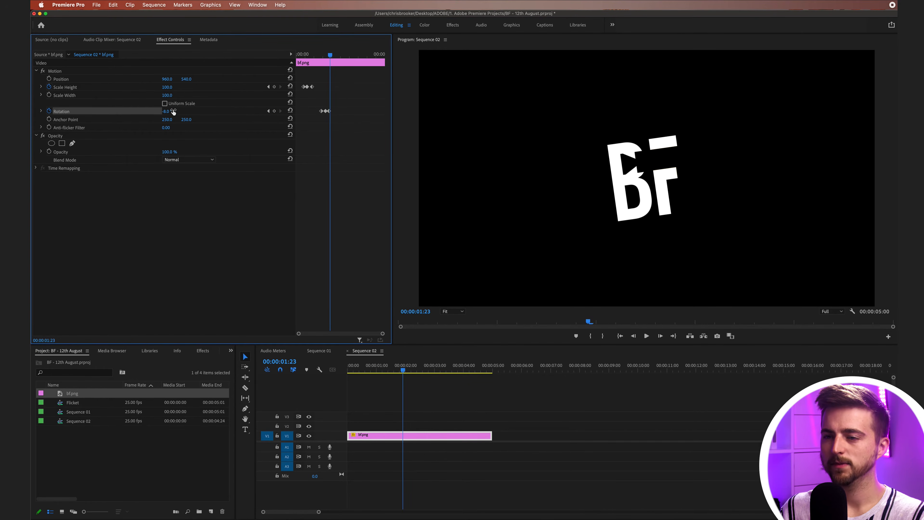
click(171, 109)
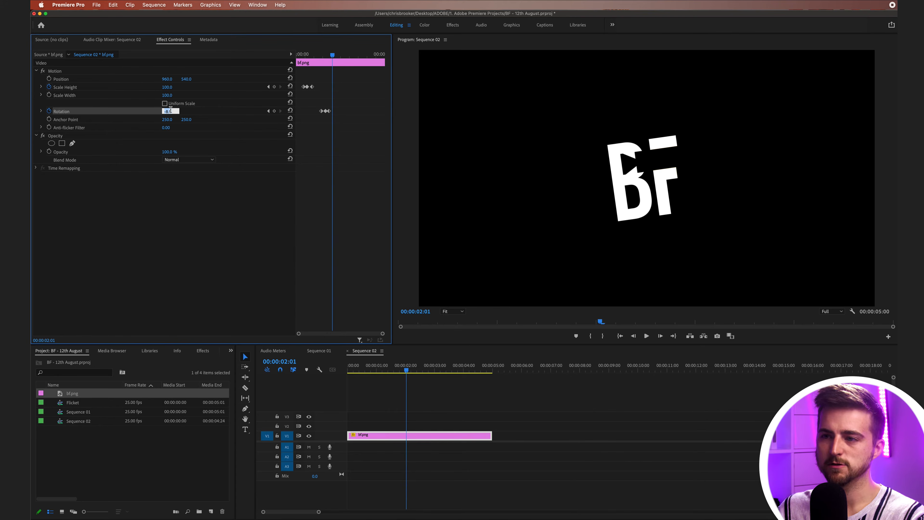
text(4)
key(Return)
Add a 0° rotation keyframe at 00:00:02:06 and play the logo animation from the start
key(Right)
key(Right)
key(Right)
key(Right)
key(Right)
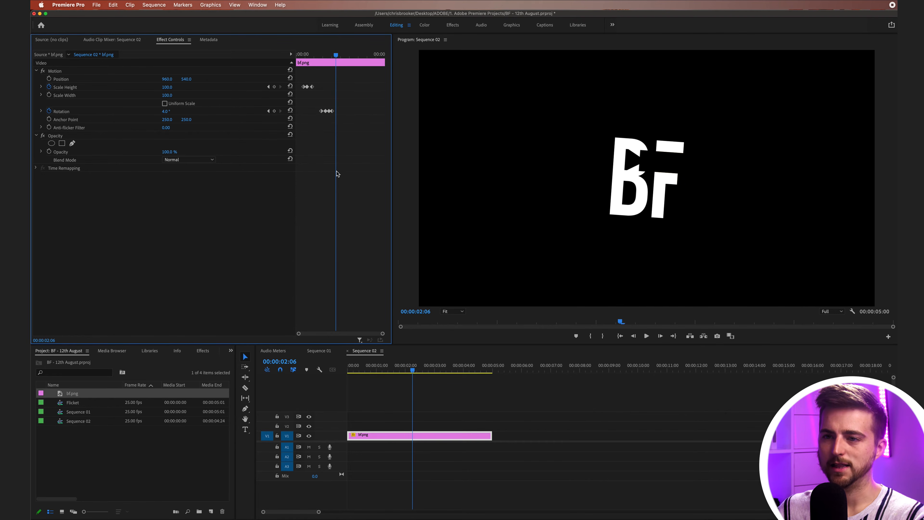
click(170, 110)
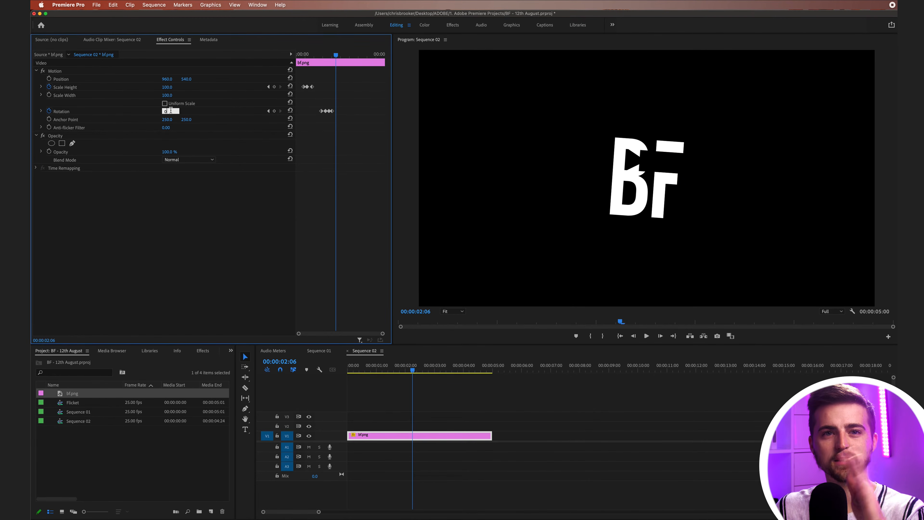
text(0)
key(Return)
drag(335, 55, 296, 56)
key(space)
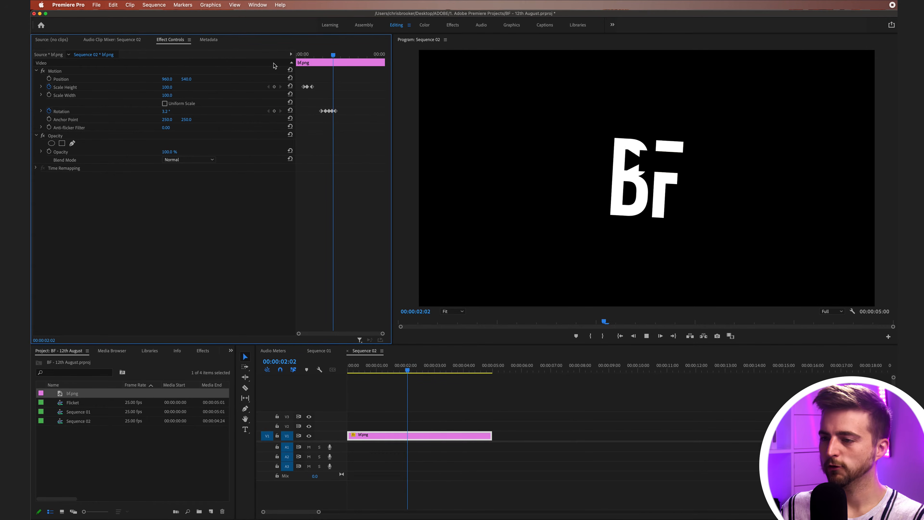
key(space)
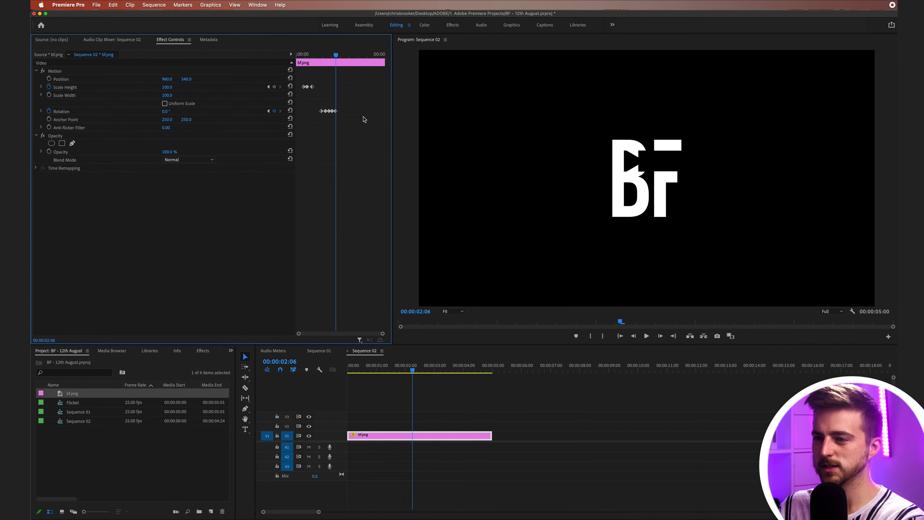
Move the final 0° rotation keyframe further along the timeline so the logo settles more slowly, and play back the swing
key(equal)
mouse_move(355, 102)
mouse_down()
mouse_move(319, 113)
mouse_move(351, 112)
mouse_up()
click(352, 108)
click(301, 55)
key(space)
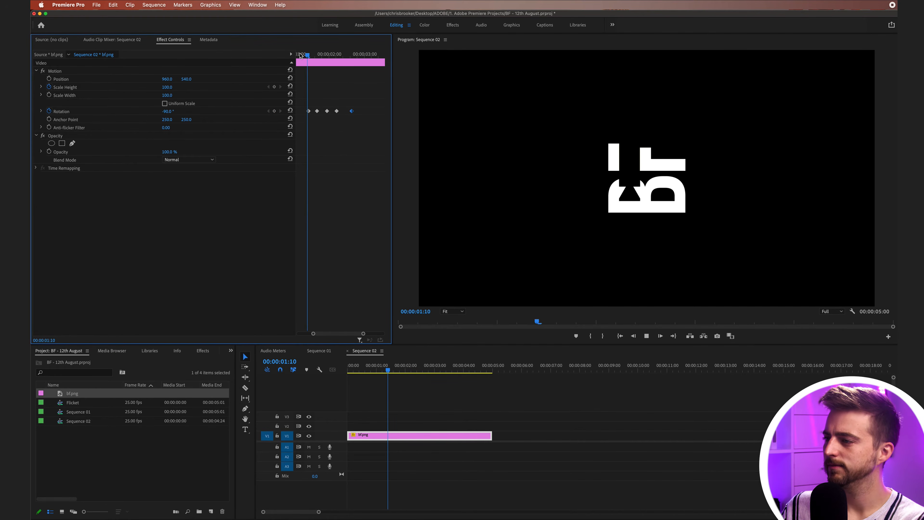
click(311, 54)
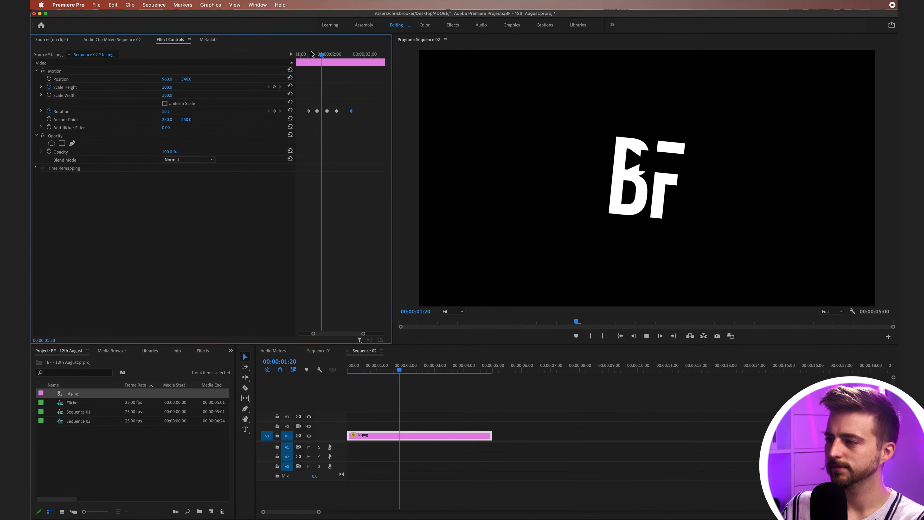
key(space)
Play back the combined scale and rotation animation from the start of the clip
key(minus)
click(297, 55)
key(space)
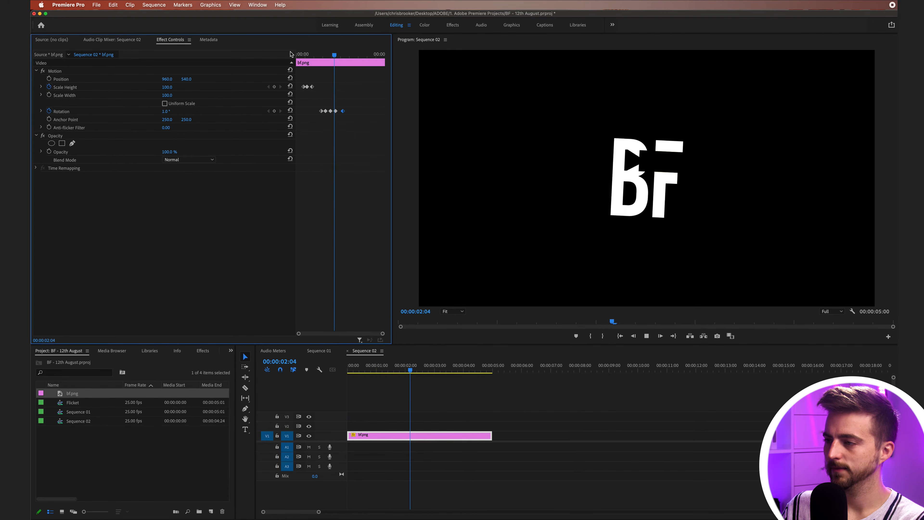
drag(312, 54, 292, 56)
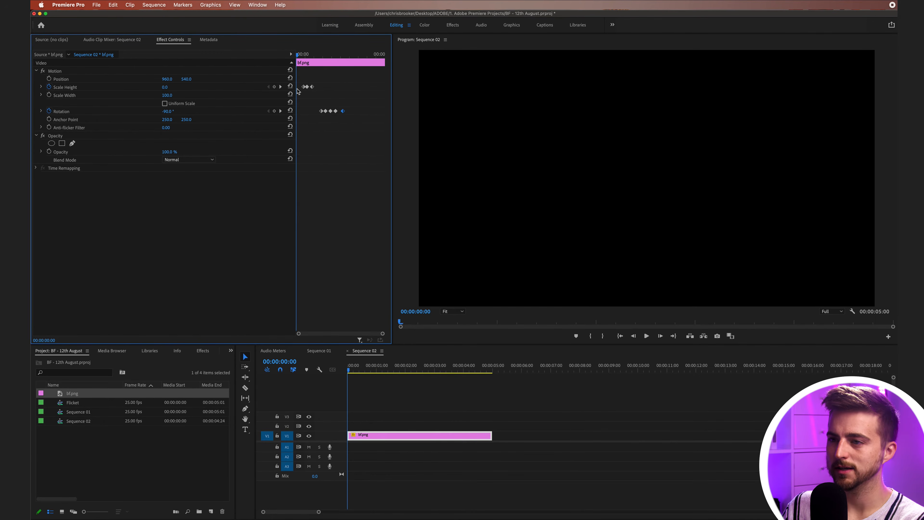
key(space)
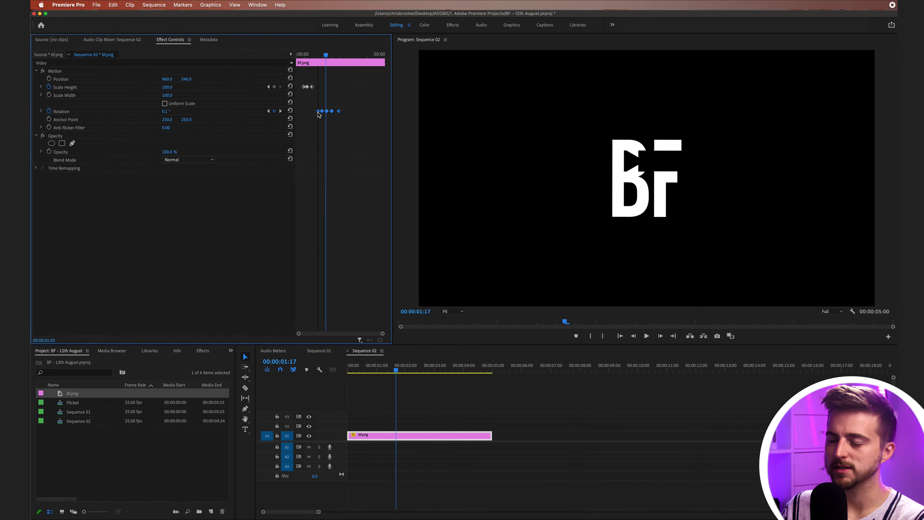
Shift all the rotation keyframes slightly earlier, closer to the end of the scale animation, and play back the result
click(298, 56)
key(space)
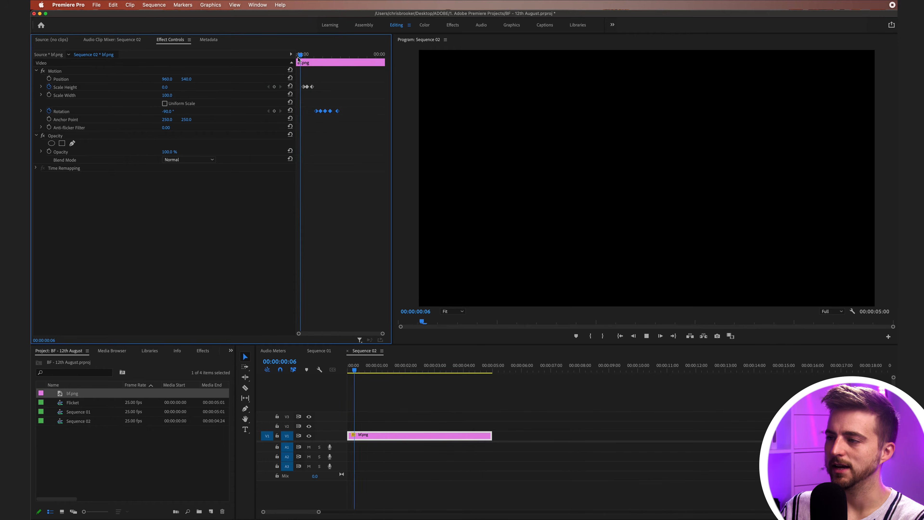
click(297, 55)
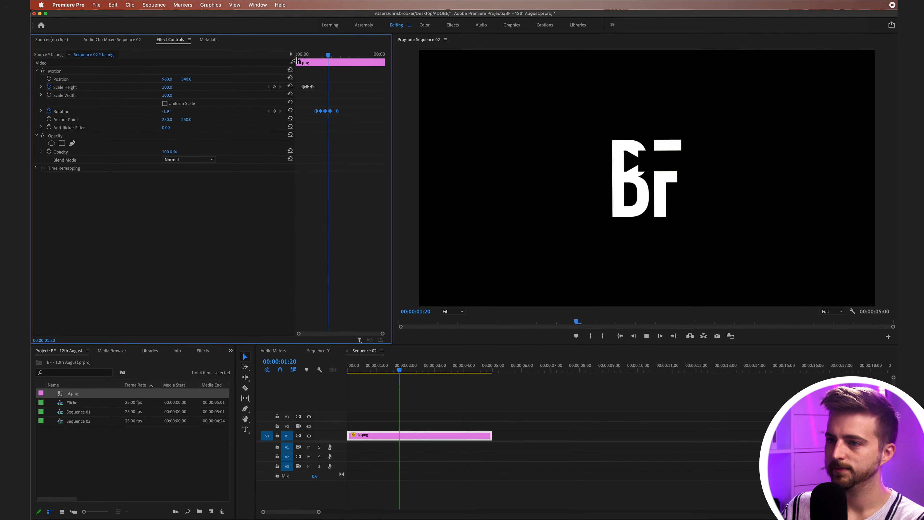
key(space)
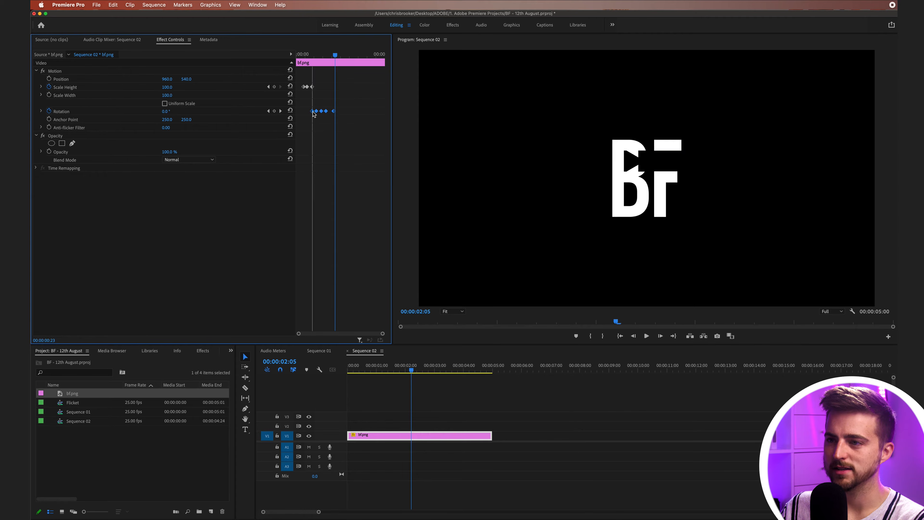
Try shifting all the rotation keyframes earlier still so they overlap the Scale Height keyframes, and play it back
drag(306, 55, 299, 54)
key(space)
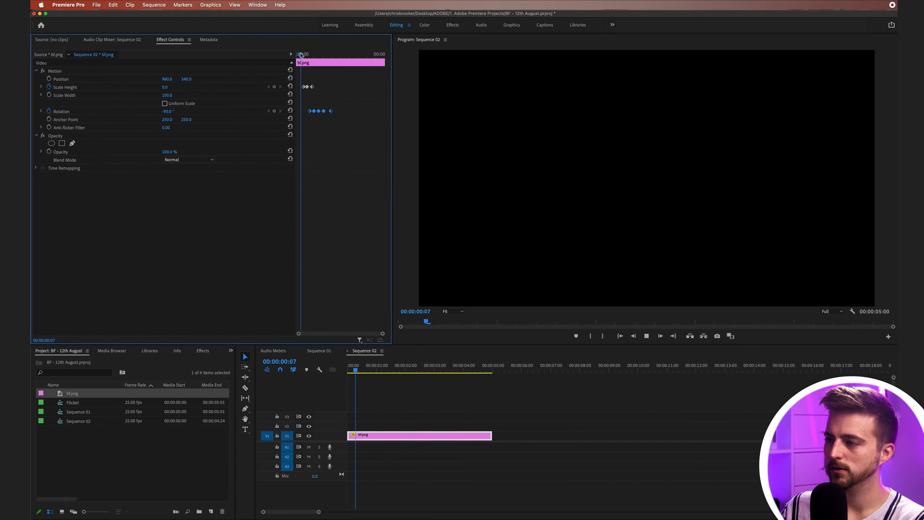
click(297, 55)
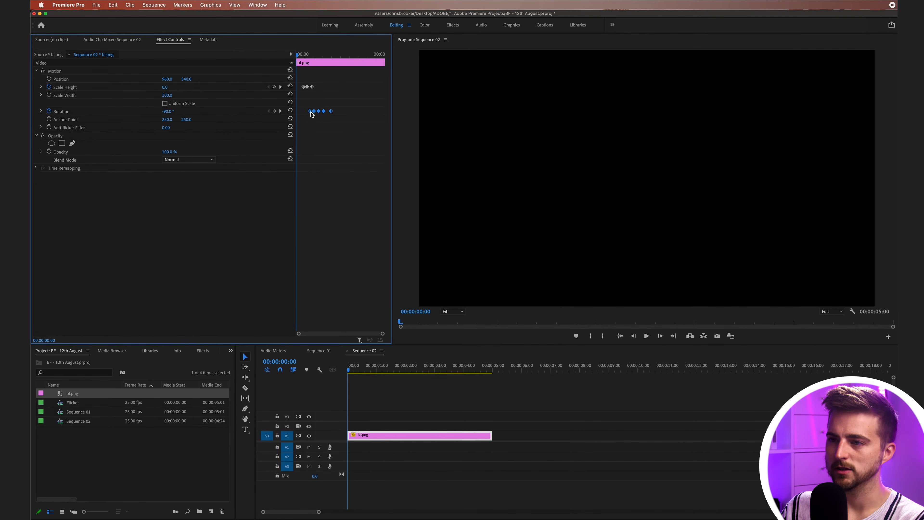
key(space)
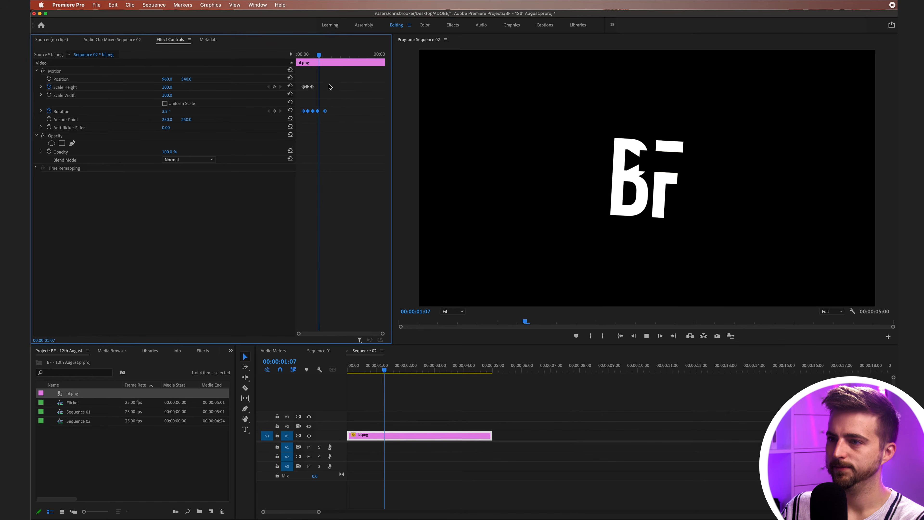
drag(328, 55, 295, 55)
key(space)
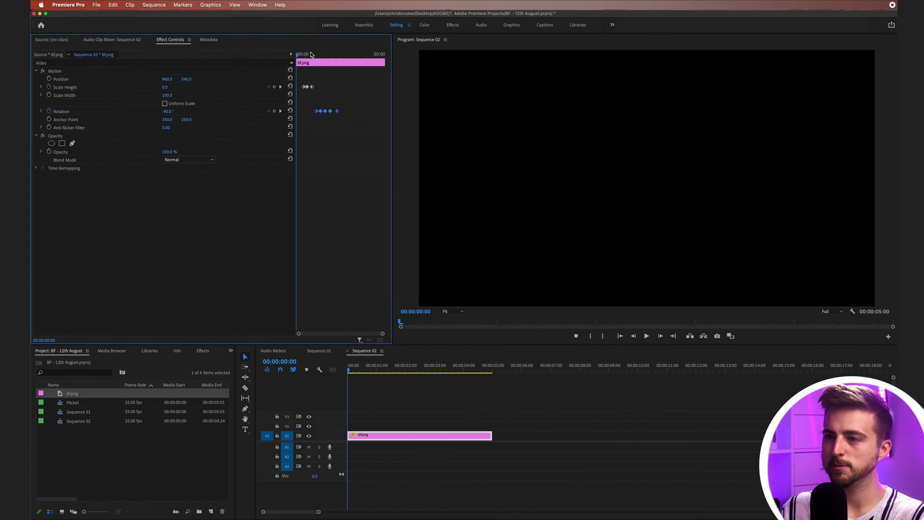
Review the animation from the start with the rotation following the scale pop-in
key(space)
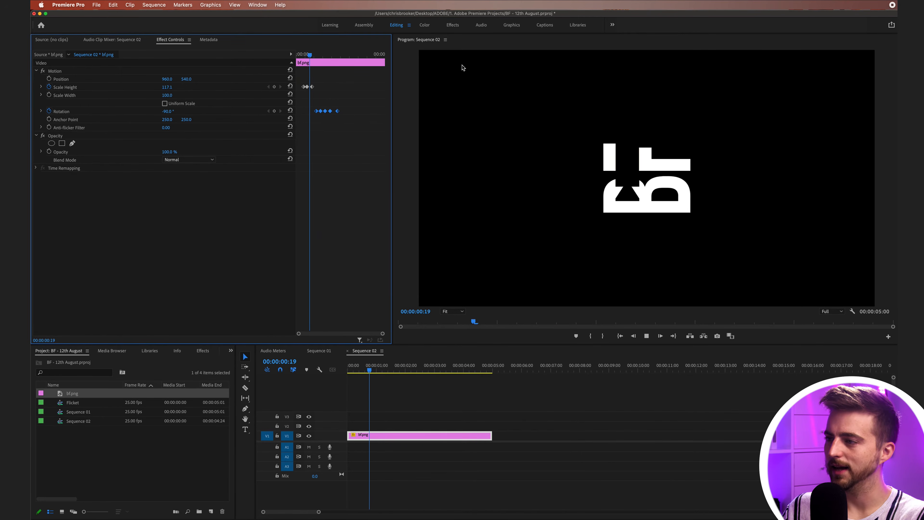
key(space)
drag(338, 55, 289, 59)
key(space)
key(space)
Try starting the rotation together with the Scale Height keyframes and compare its playback with the previous timing
drag(317, 113, 304, 113)
click(301, 54)
key(space)
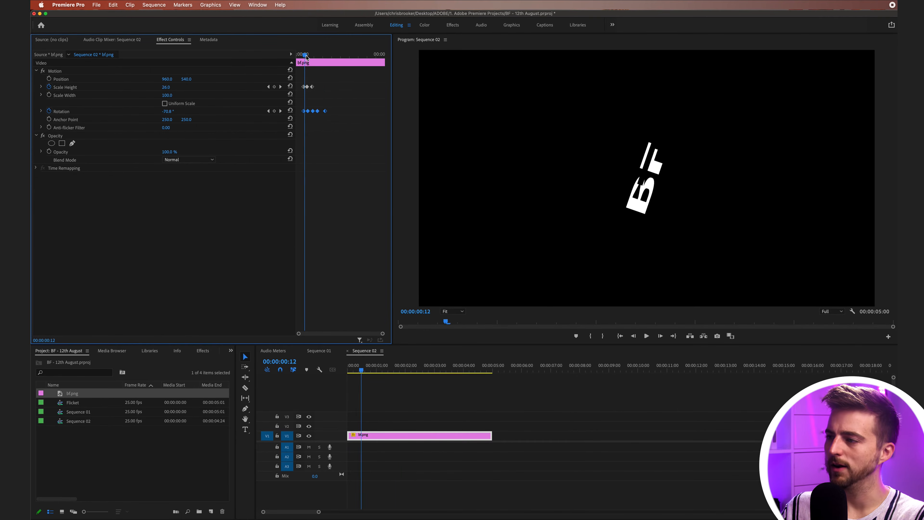
click(301, 54)
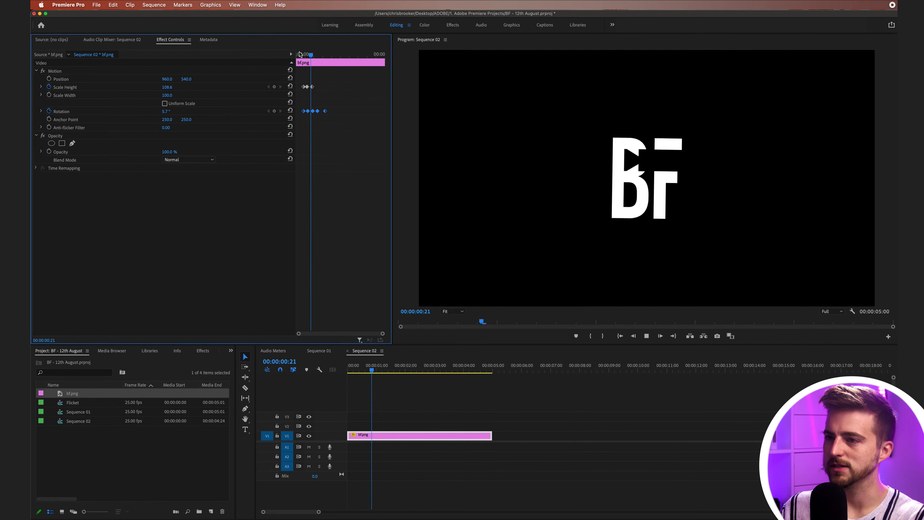
click(300, 55)
key(space)
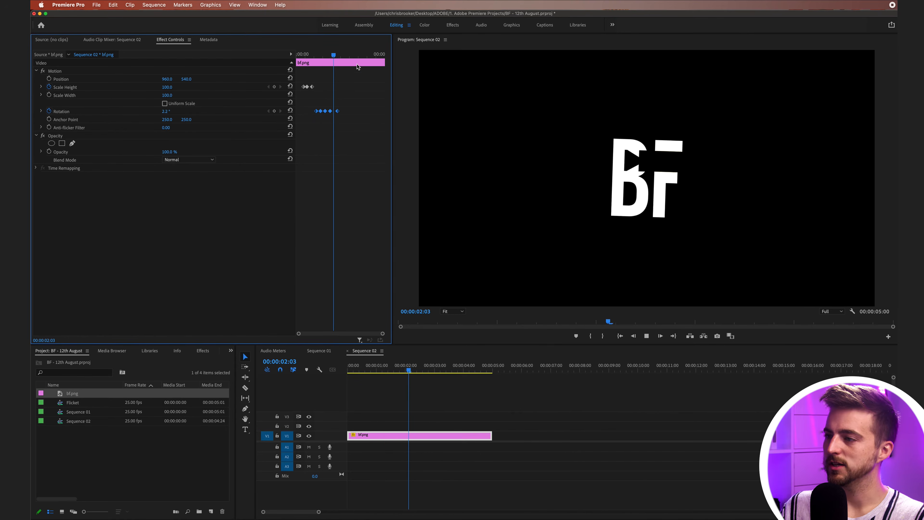
key(space)
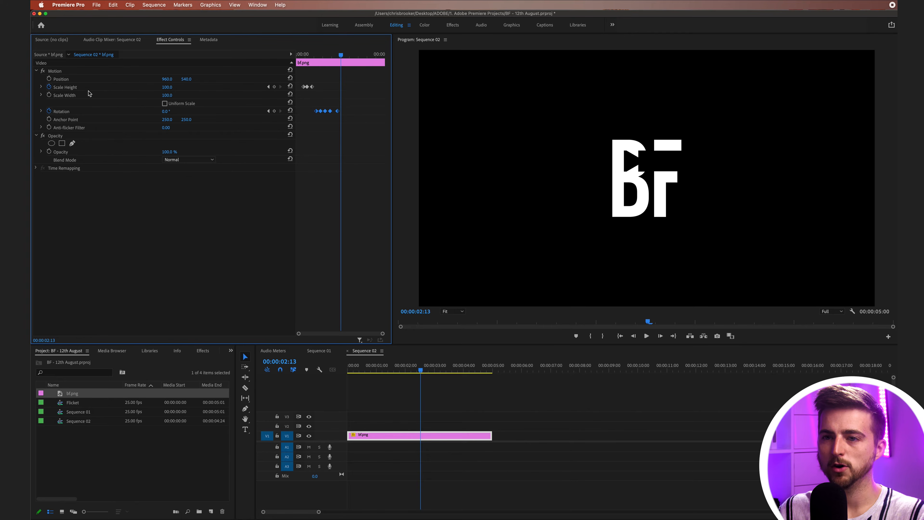
Keyframe the logo's Position at 00:00:02:13 and add a second Position keyframe at 00:00:02:20 with X at about 178
click(49, 79)
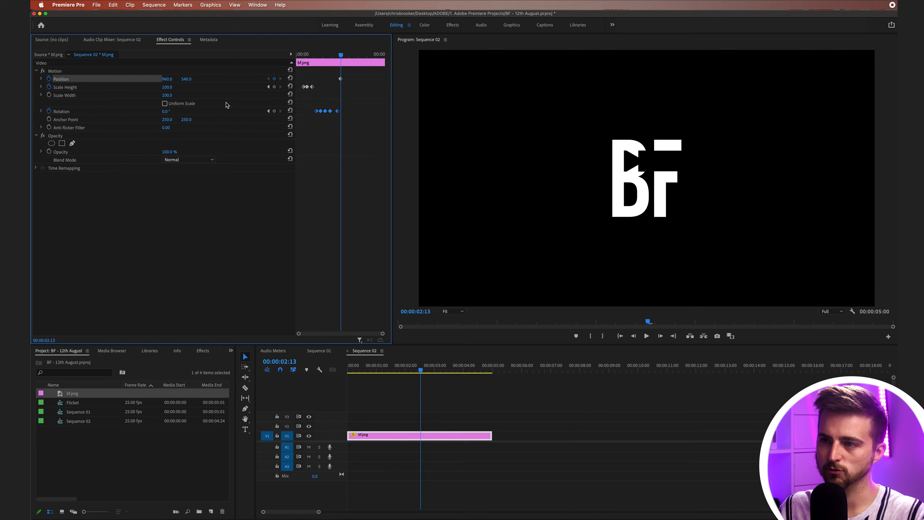
key(Right)
key(Right)
key(Right)
key(Right)
key(Right)
key(Right)
key(Right)
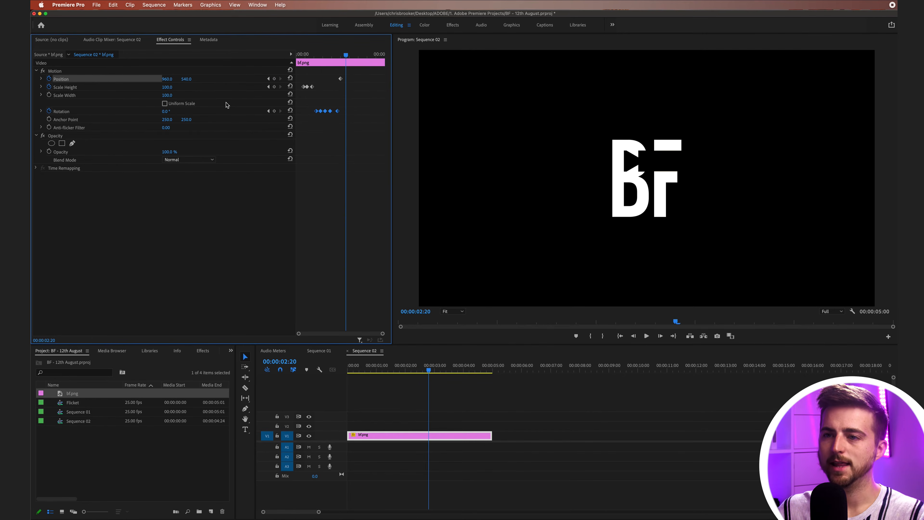
drag(168, 79, 25, 79)
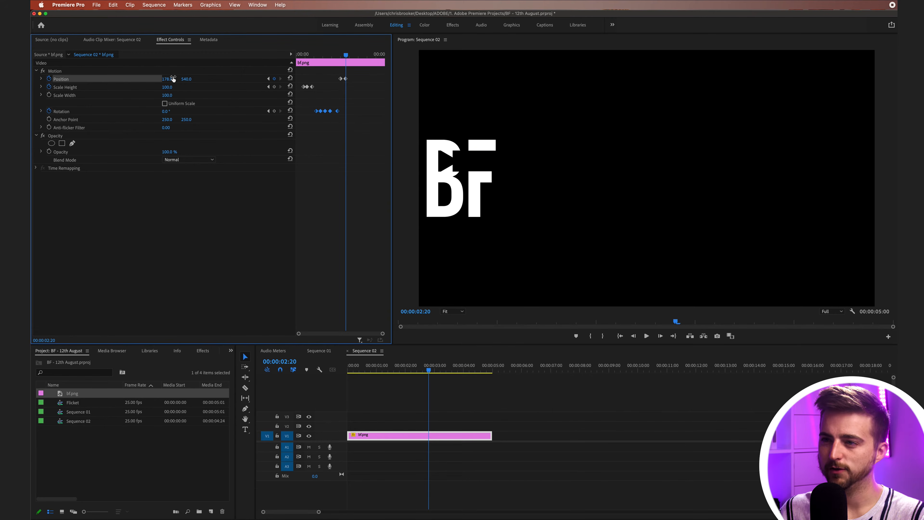
Add a Position keyframe at 00:00:03:01 with X at 354 so the logo bounces back, and play the slide
key(Right)
key(Right)
key(Right)
key(Right)
key(Right)
key(Right)
drag(167, 79, 231, 78)
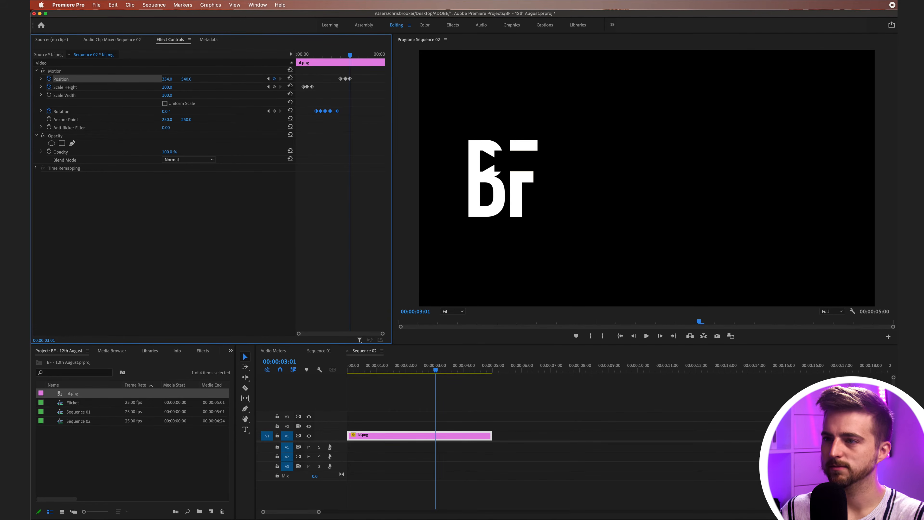
click(338, 55)
key(space)
key(space)
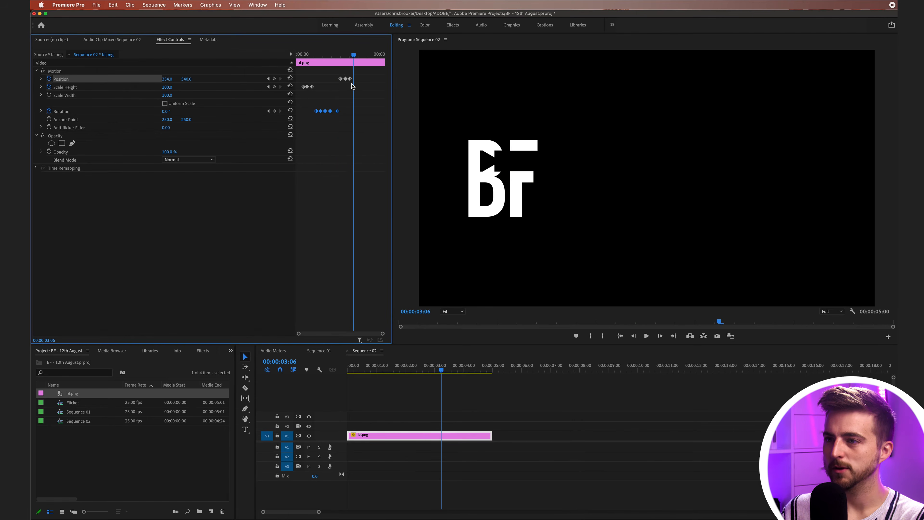
Move the last Position keyframe a little further along the timeline to soften the bounce back, and play back the slide
drag(350, 79, 335, 55)
click(339, 55)
key(space)
key(equal)
key(equal)
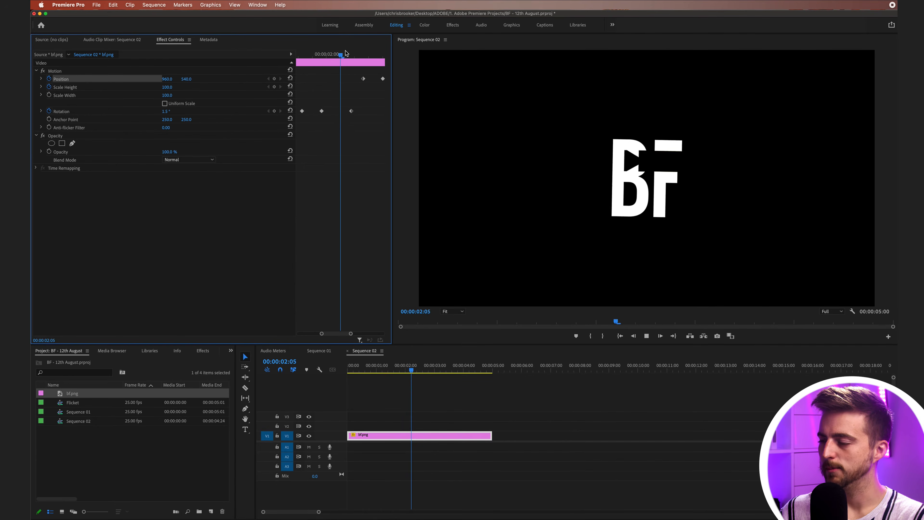
key(space)
click(360, 54)
key(space)
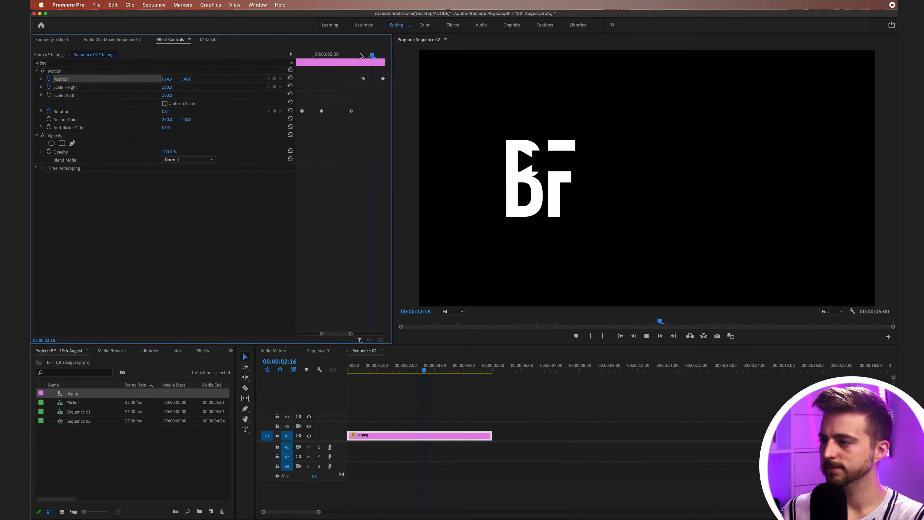
click(368, 188)
key(minus)
key(minus)
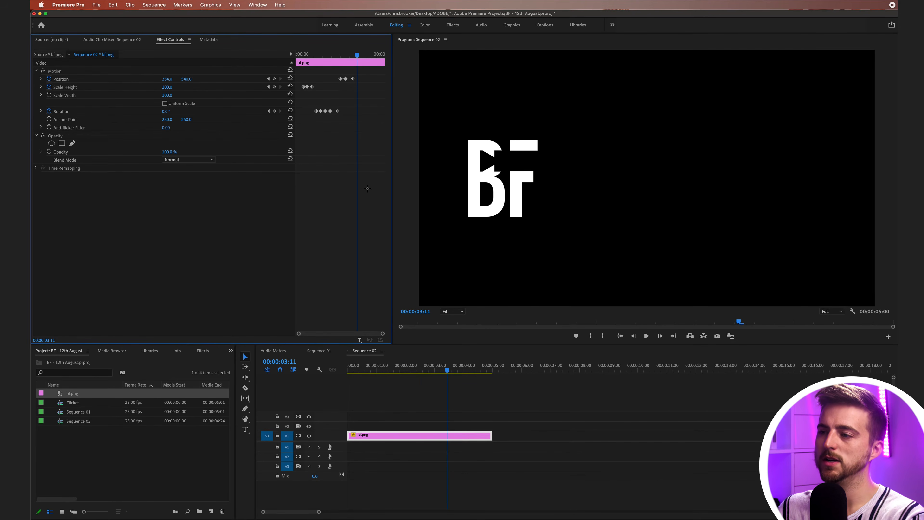
key(space)
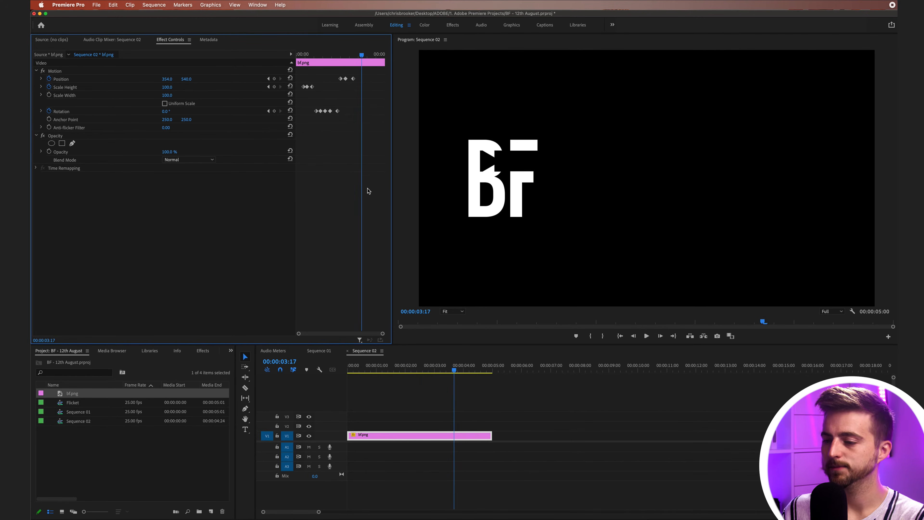
Add a text graphic reading BROOKERFILMS beside the logo at 00:00:03:17
click(246, 430)
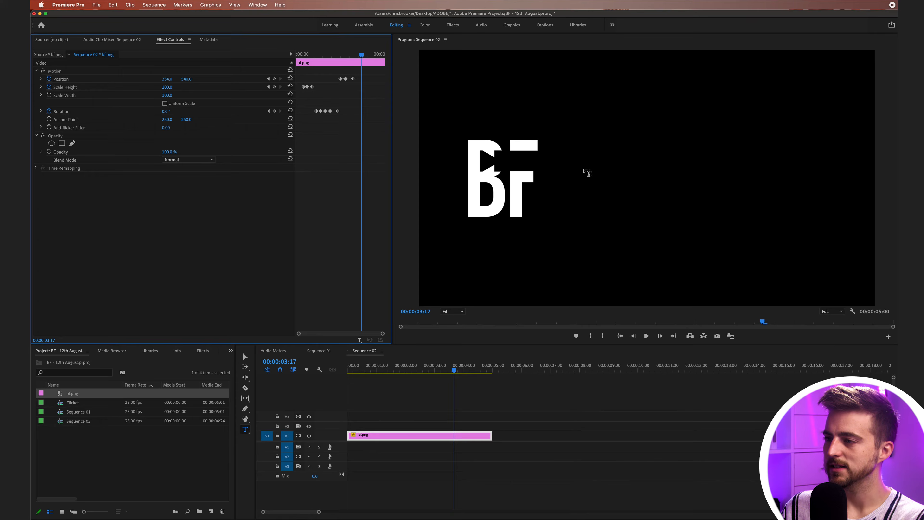
click(594, 176)
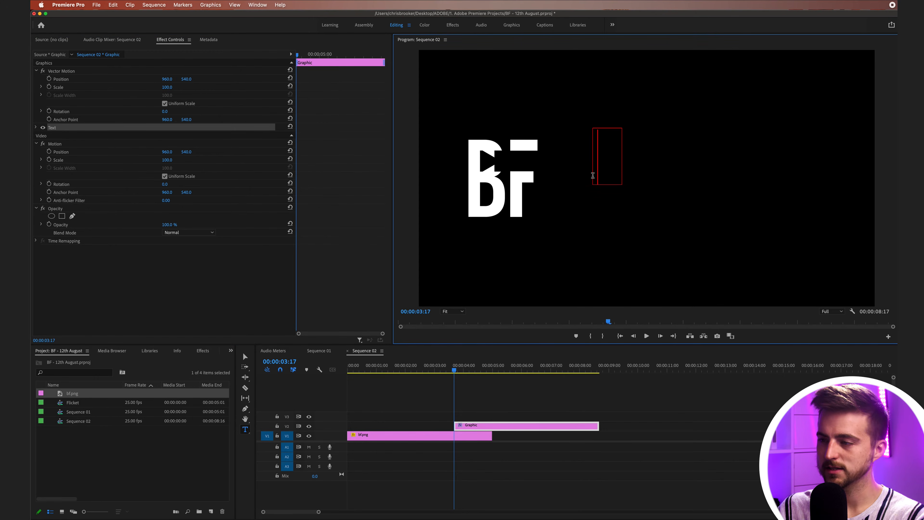
text(Brook)
key(BackSpace)
key(BackSpace)
key(BackSpace)
key(BackSpace)
text(ROOKE)
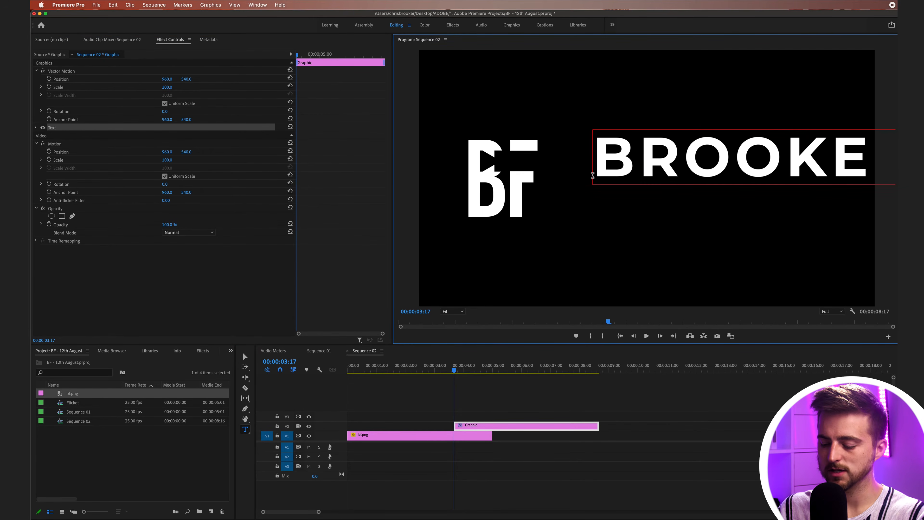
Set all of the BROOKERFILMS text to the Montserrat font in Bold
key(super+a)
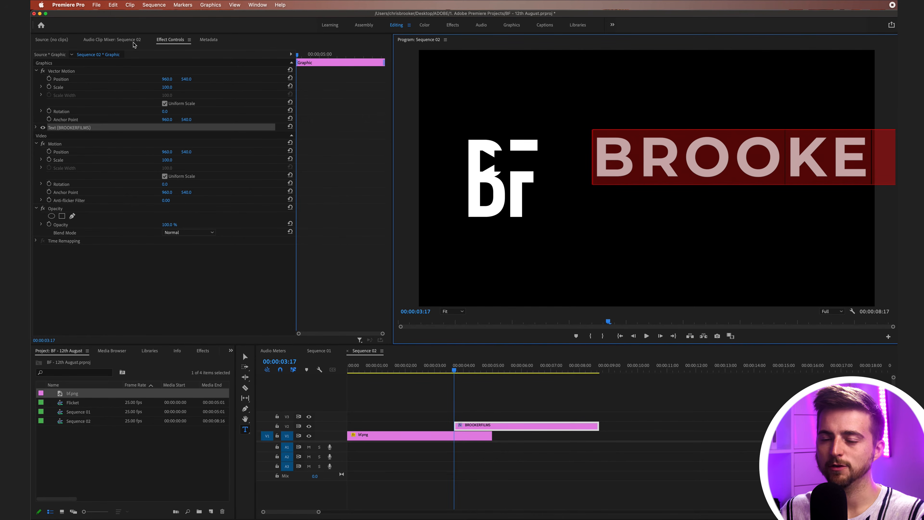
click(36, 128)
click(94, 154)
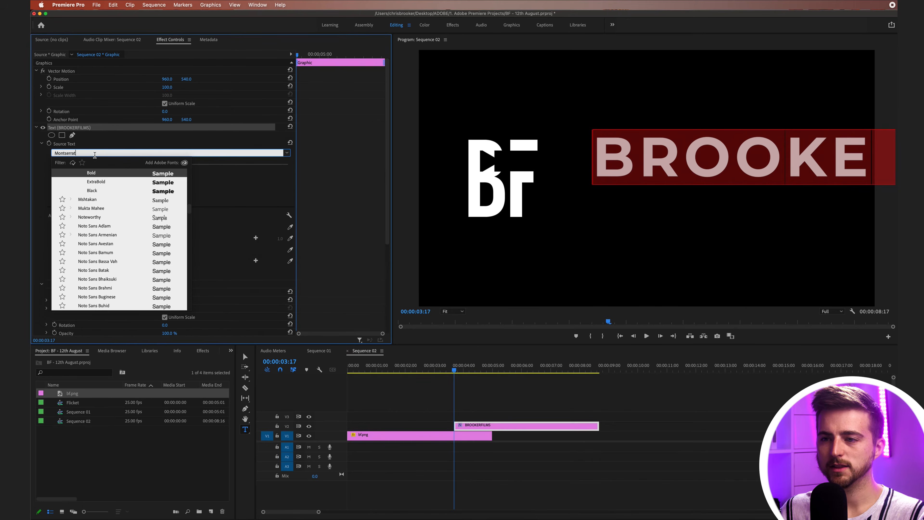
click(183, 144)
click(210, 153)
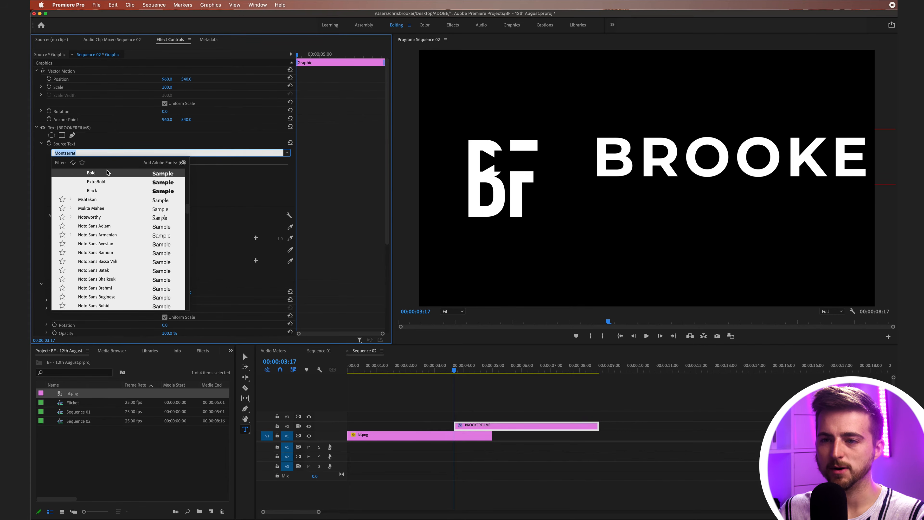
click(92, 174)
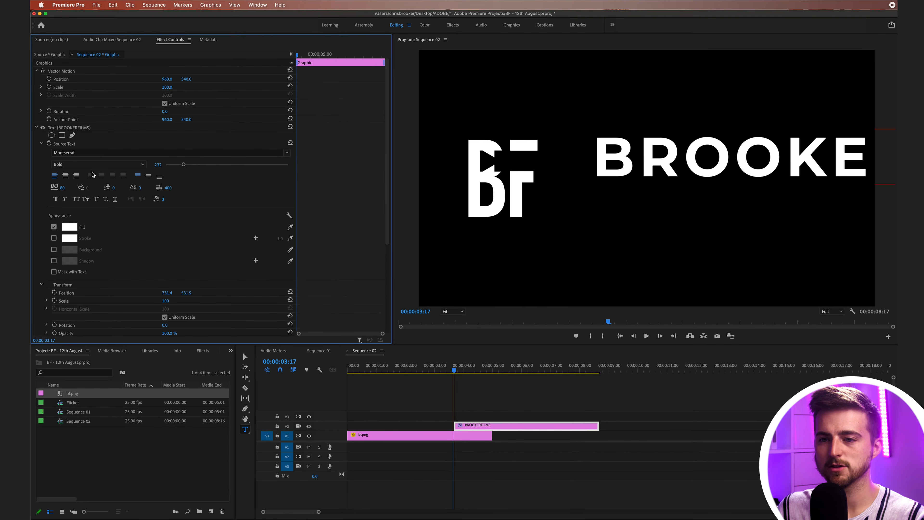
Centre-align the BROOKERFILMS text and set its font size to 162 with tracking of -110
click(66, 177)
drag(183, 164, 179, 164)
drag(62, 188, 25, 188)
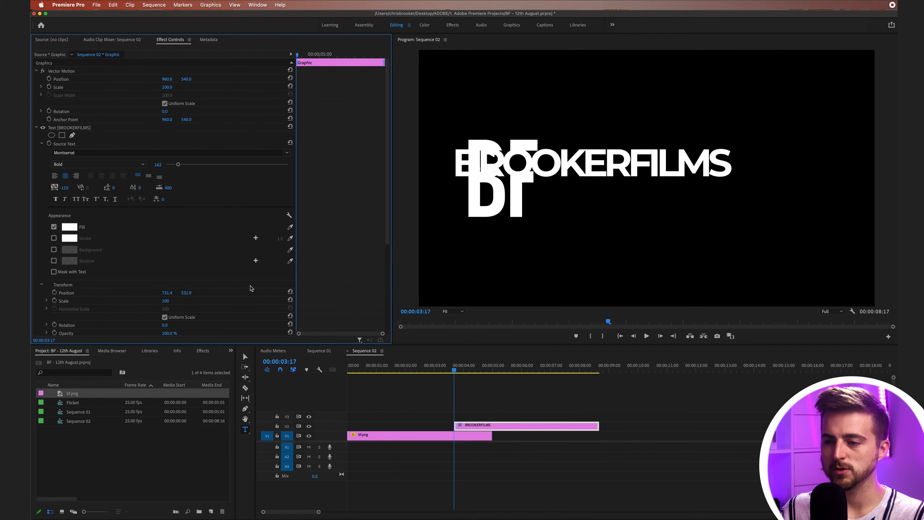
Reset the text layer's Transform Position and place the graphic beside the logo with Motion Position 1144, 596
click(290, 292)
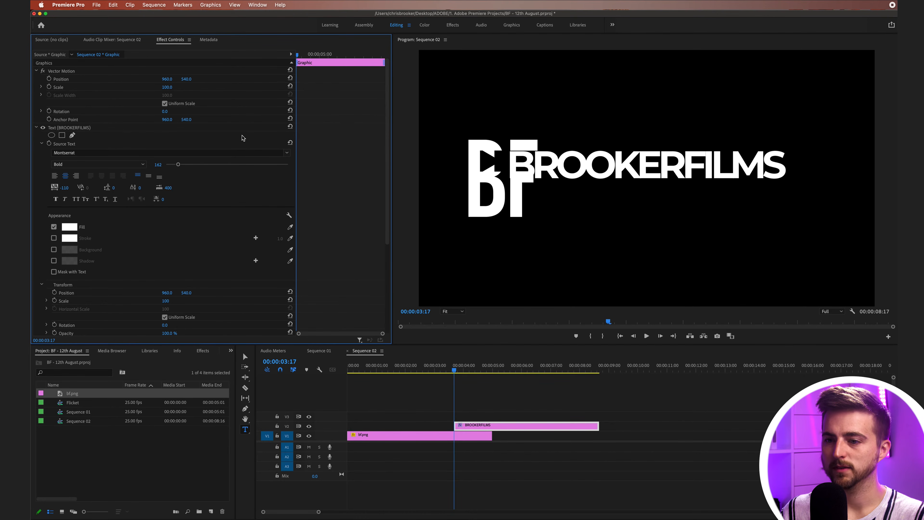
scroll(219, 237, down, 3)
scroll(217, 228, up, 3)
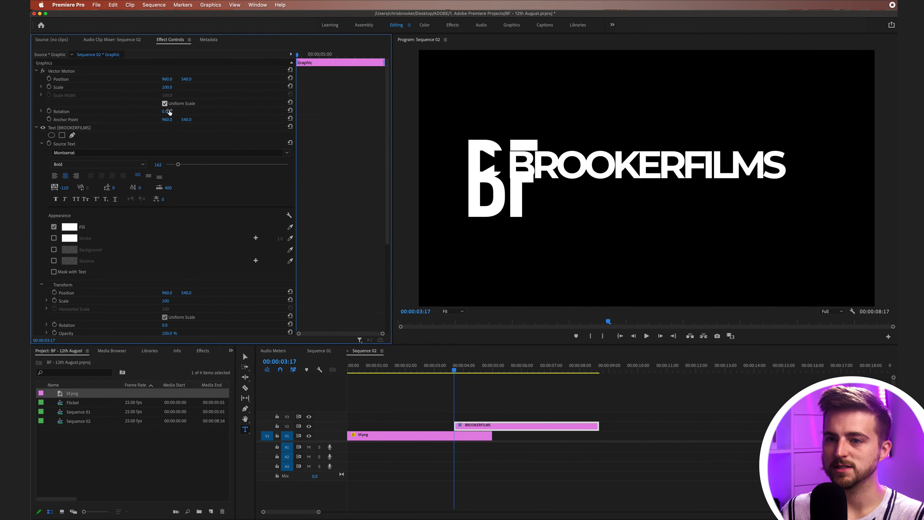
click(36, 128)
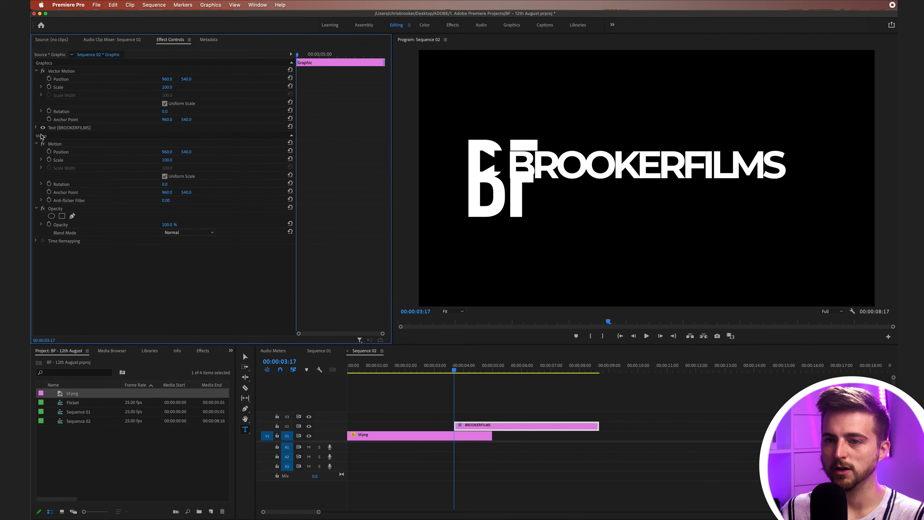
click(54, 144)
click(60, 152)
mouse_move(165, 154)
mouse_down()
mouse_move(211, 154)
mouse_move(183, 152)
mouse_up()
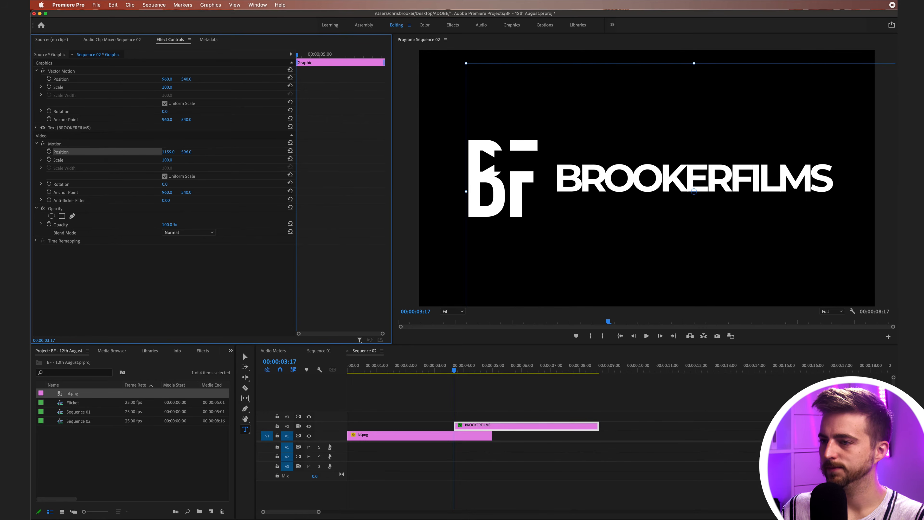
click(735, 423)
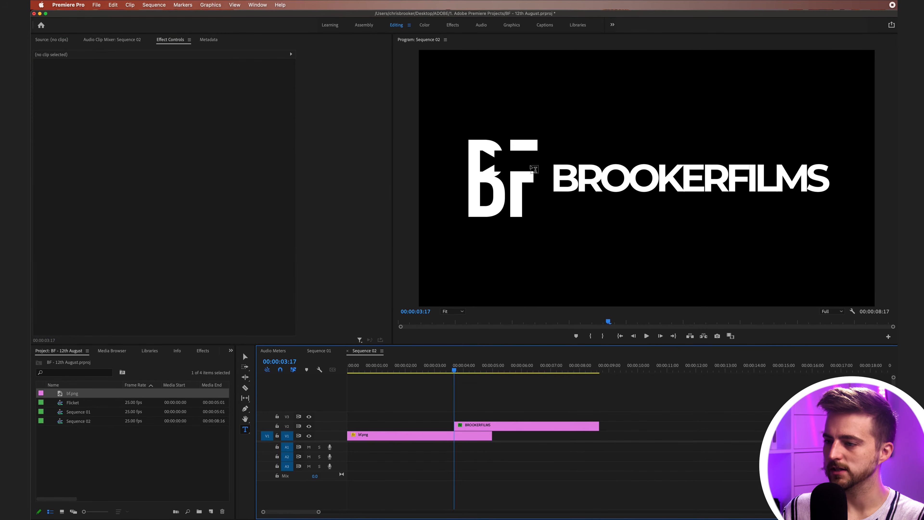
Move the text clip earlier in the timeline so it starts with the logo's slide at 00:00:02:13
click(492, 424)
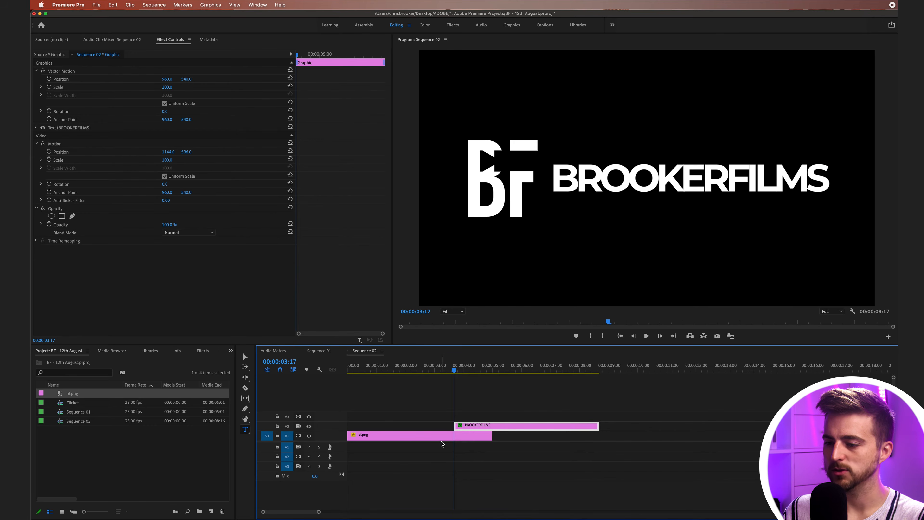
click(450, 436)
drag(361, 52, 336, 54)
key(=)
key(=)
key(=)
drag(486, 427, 452, 429)
Set X of the logo's last Position keyframe at 00:00:03:06 to 387 and play back the slide
click(451, 437)
drag(173, 84, 183, 83)
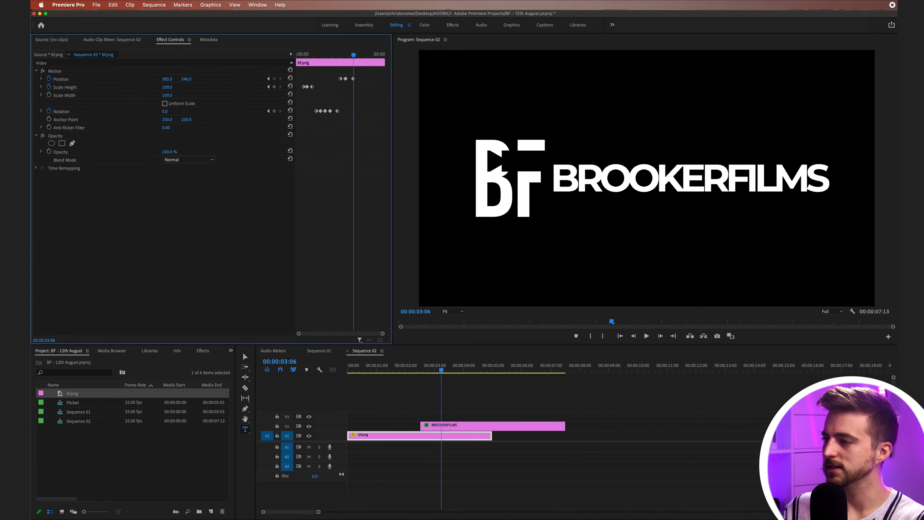
key(space)
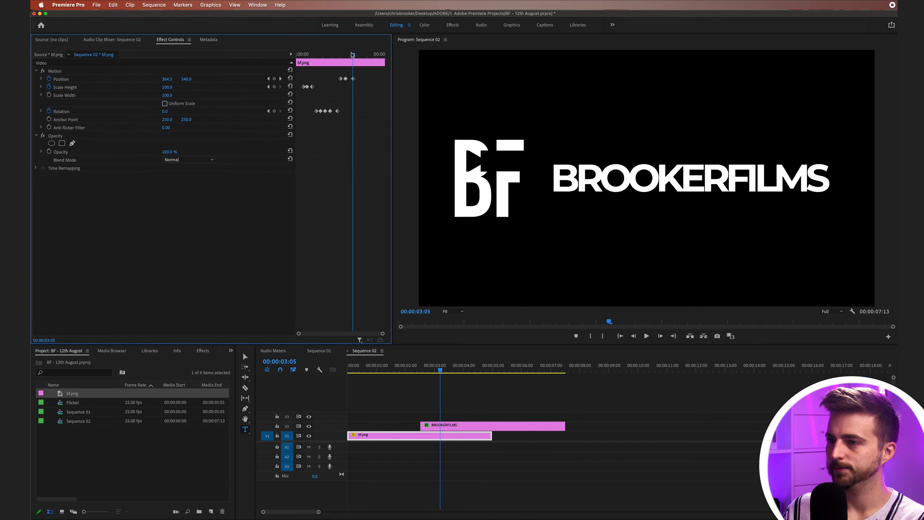
click(417, 370)
key(space)
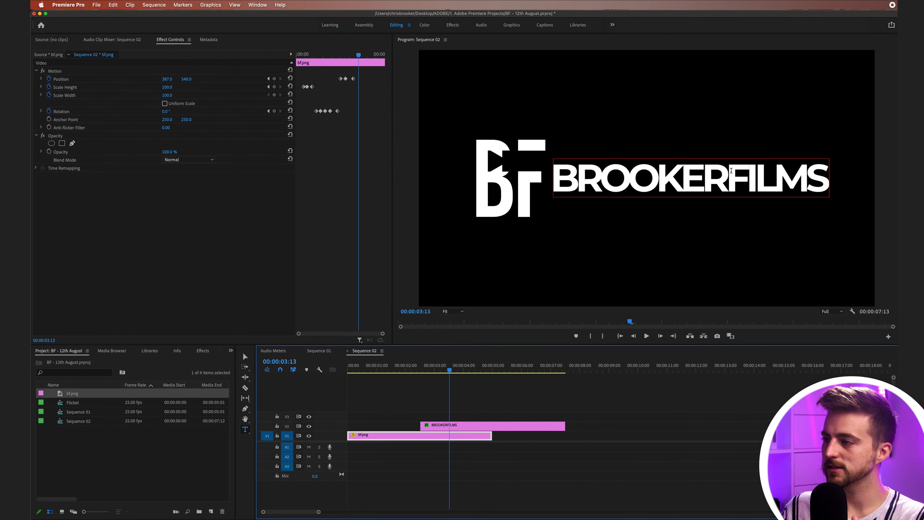
Break the text into BROOKER and FILMS on two lines, left-align it and set the leading to -67
click(727, 175)
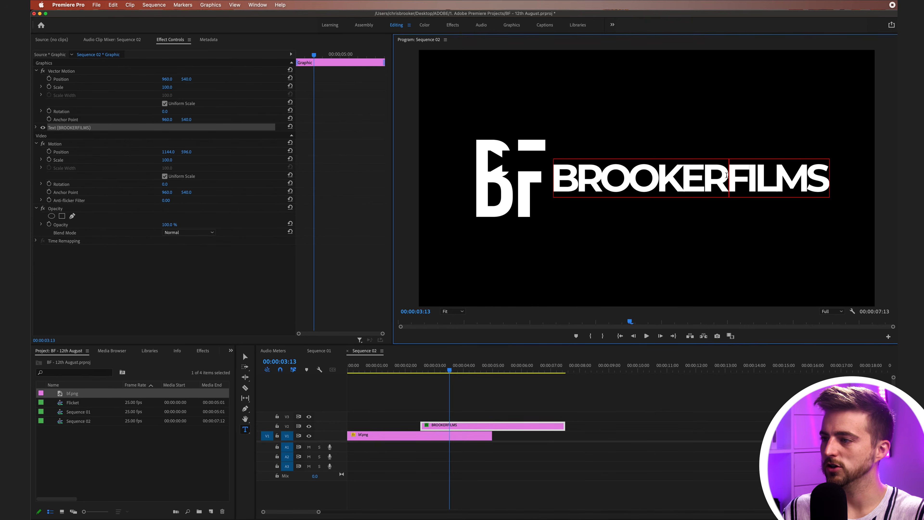
key(Return)
key(super+a)
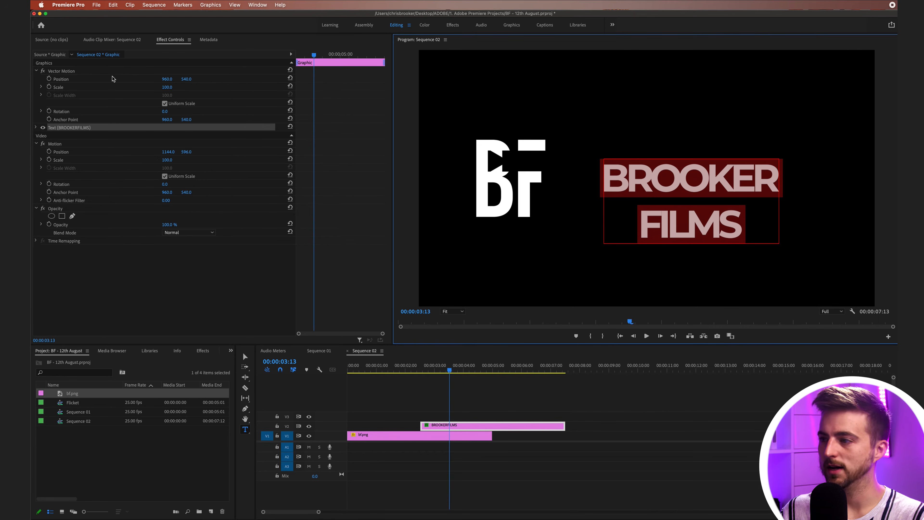
click(35, 128)
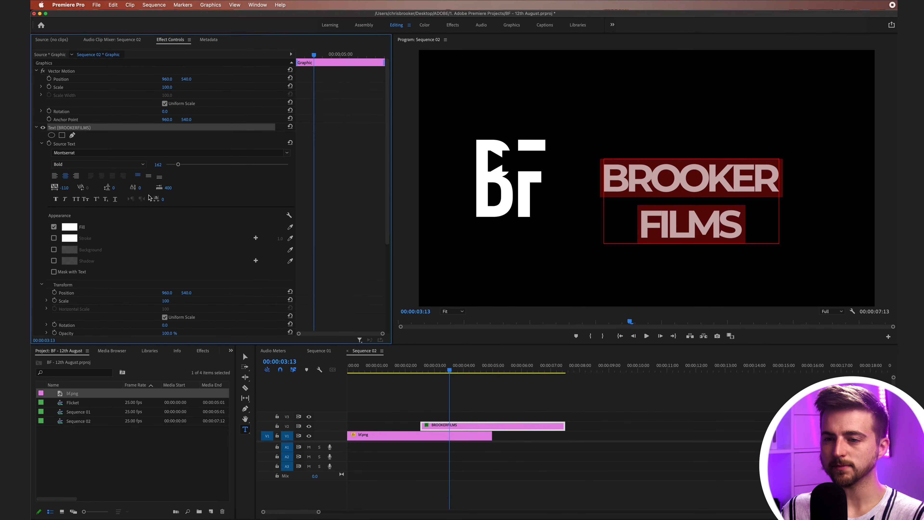
click(55, 176)
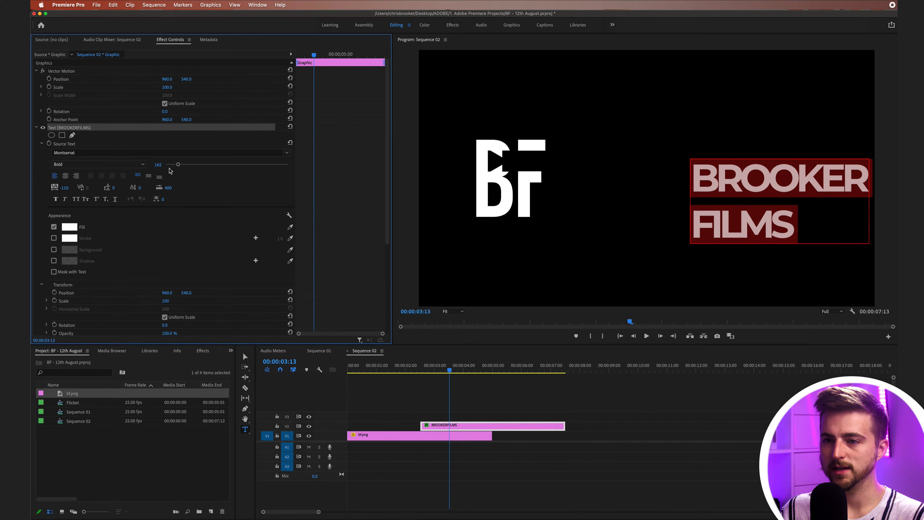
drag(114, 187, 94, 187)
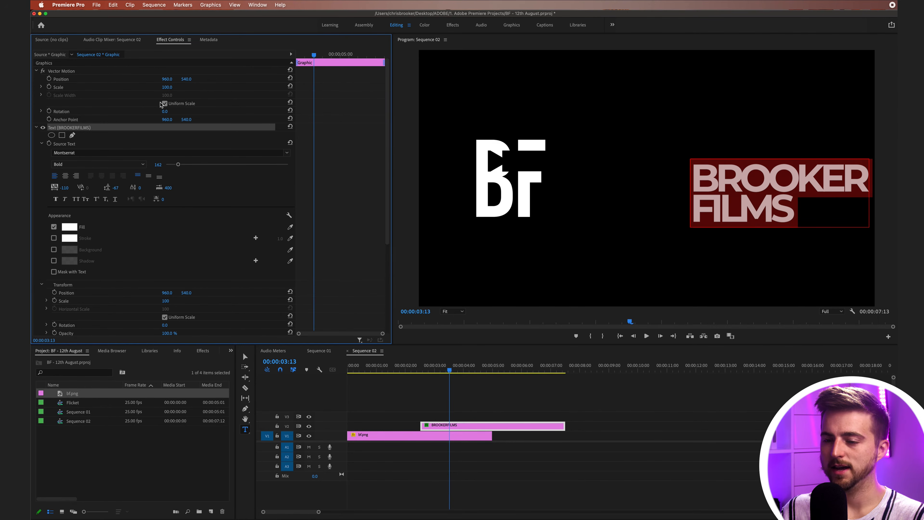
Move the two-line text next to the logo by setting its Motion Position to about 608, 534
scroll(297, 209, down, 5)
drag(168, 288, 191, 290)
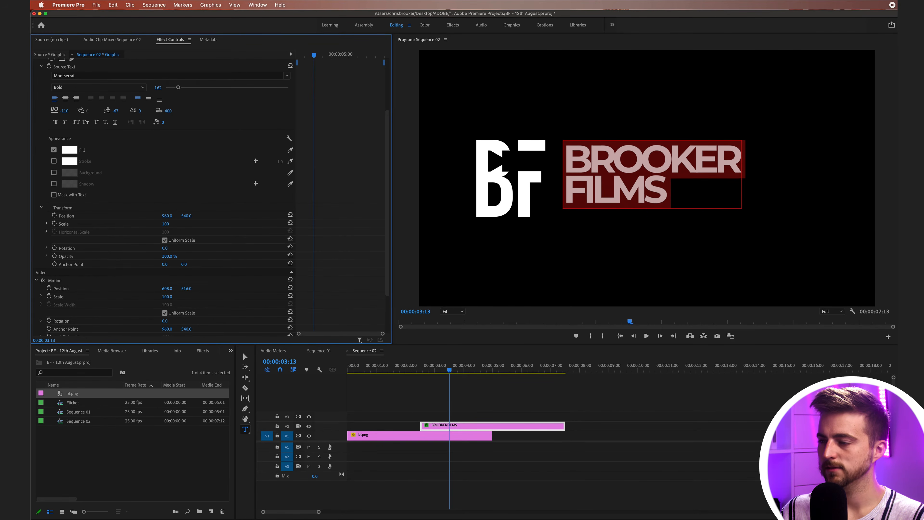
click(716, 393)
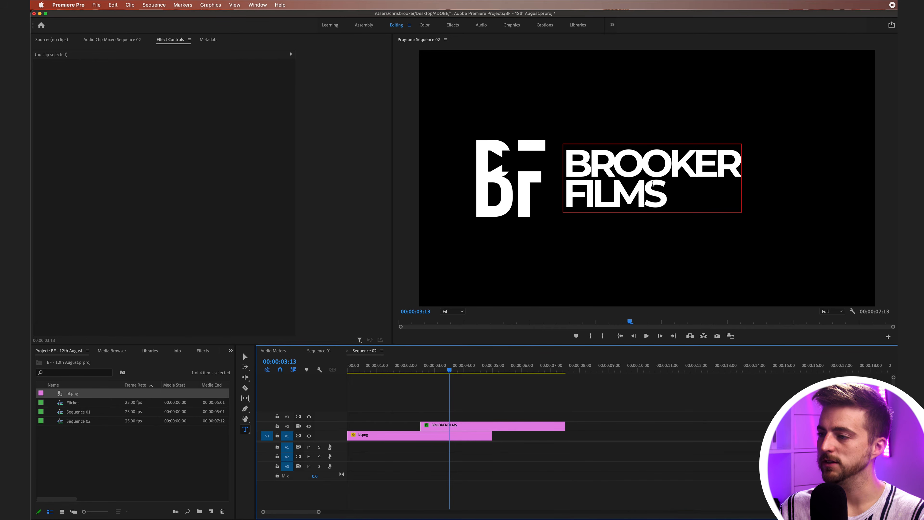
click(625, 160)
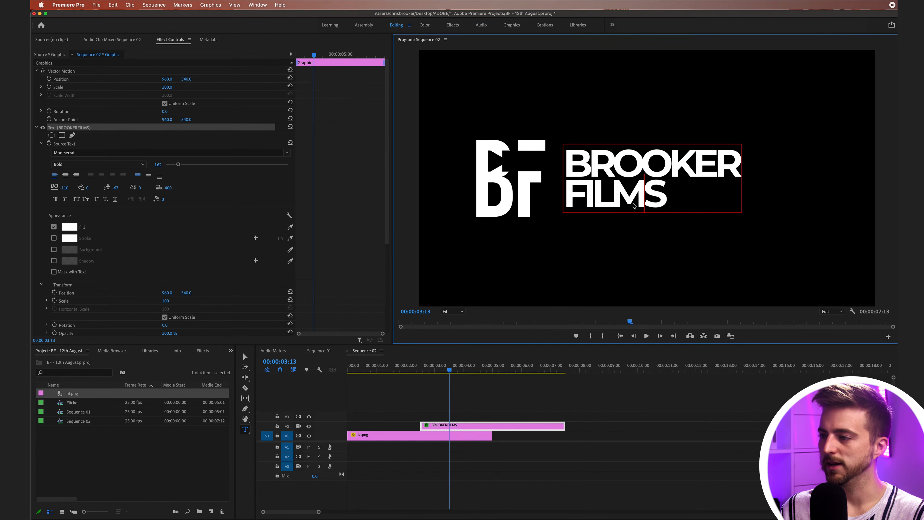
click(628, 202)
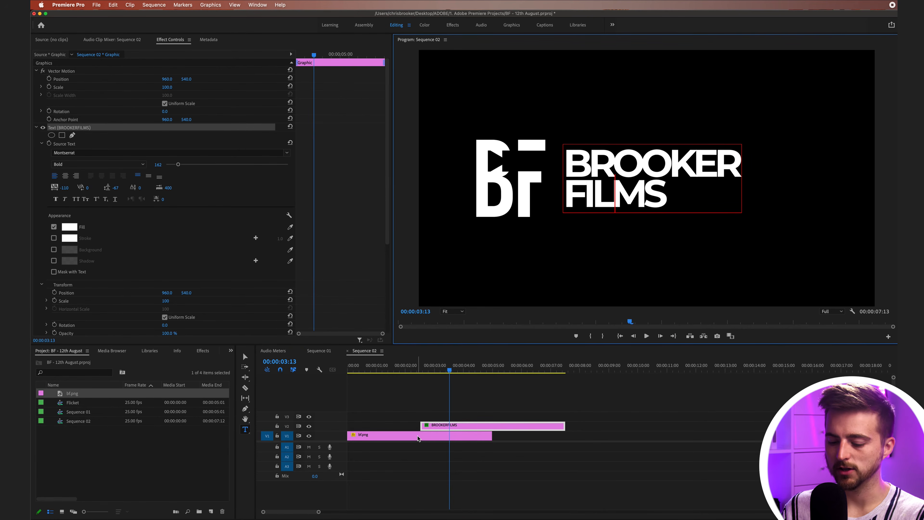
text(v)
Turn off keyframing for the logo's Scale Width and set its Scale Height keyframe at 00:00:00:23 to 70
click(418, 438)
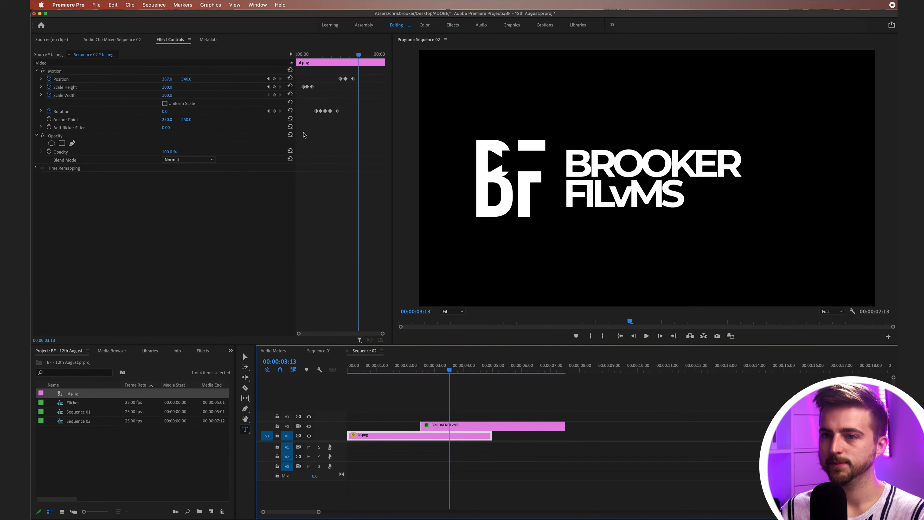
drag(316, 55, 312, 55)
click(49, 95)
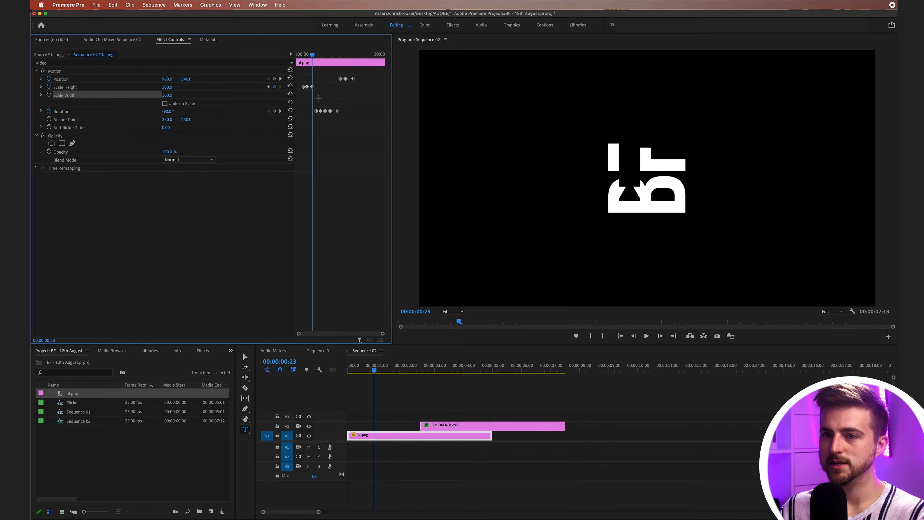
scroll(317, 99, up, 5)
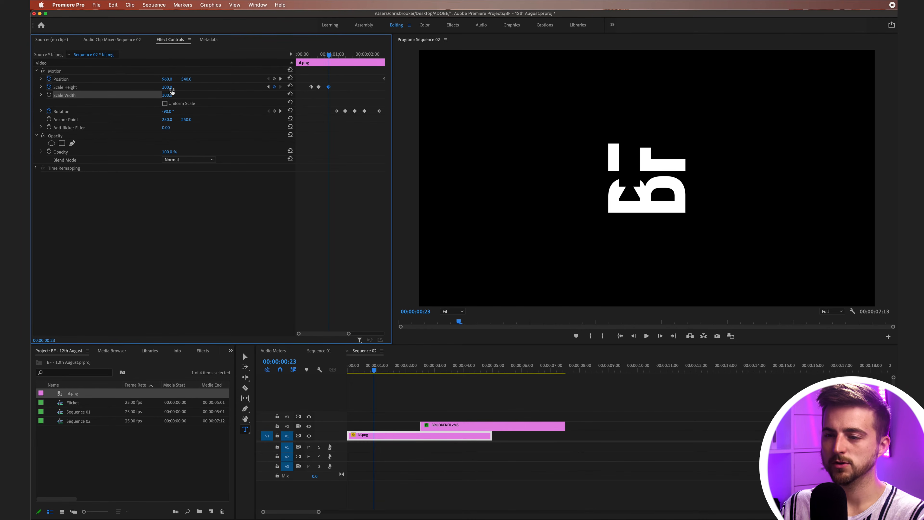
drag(167, 87, 156, 87)
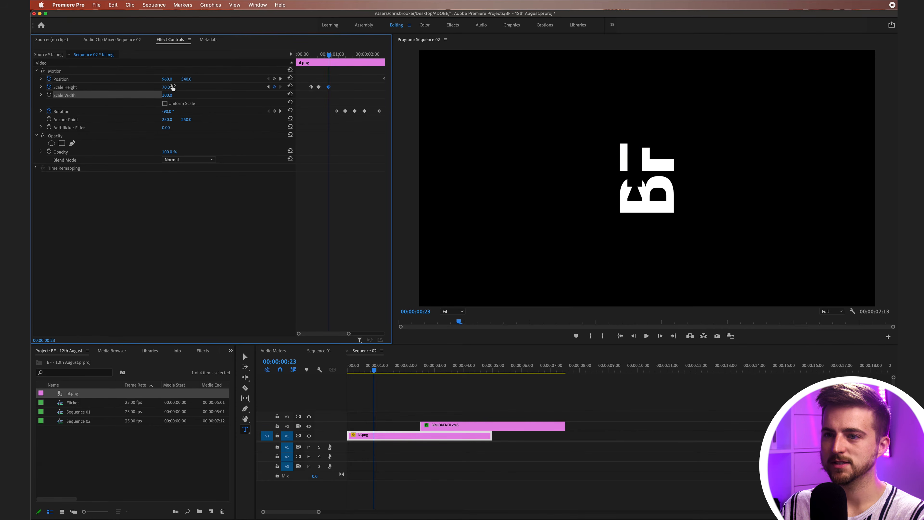
Set the logo's Scale Width to 70 to match its height and play back the animation
click(170, 95)
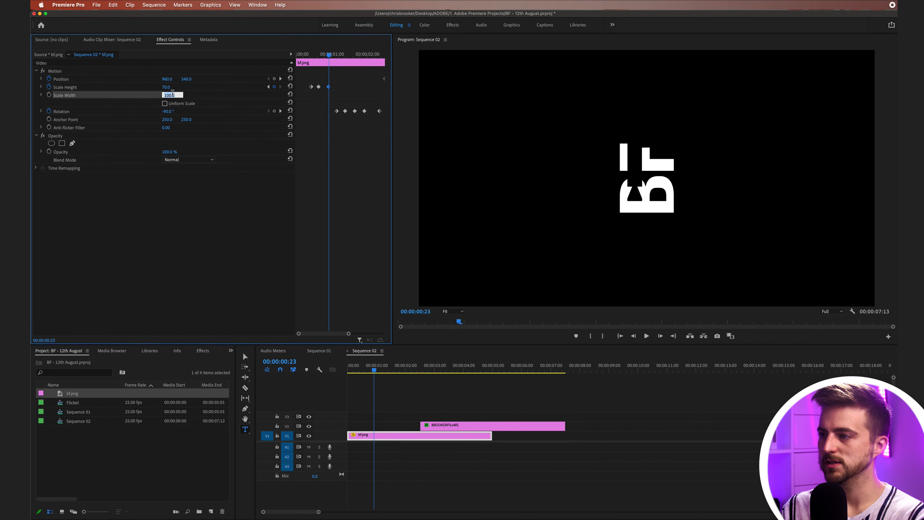
text(70)
key(Return)
click(309, 55)
key(space)
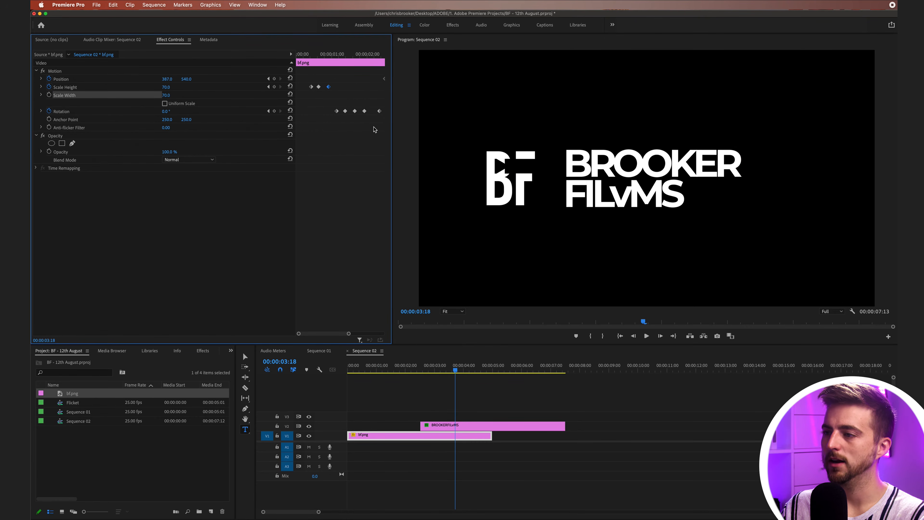
Remove the stray v from FILMS and shift the text away from the logo, with Motion Position X at about 865
click(657, 414)
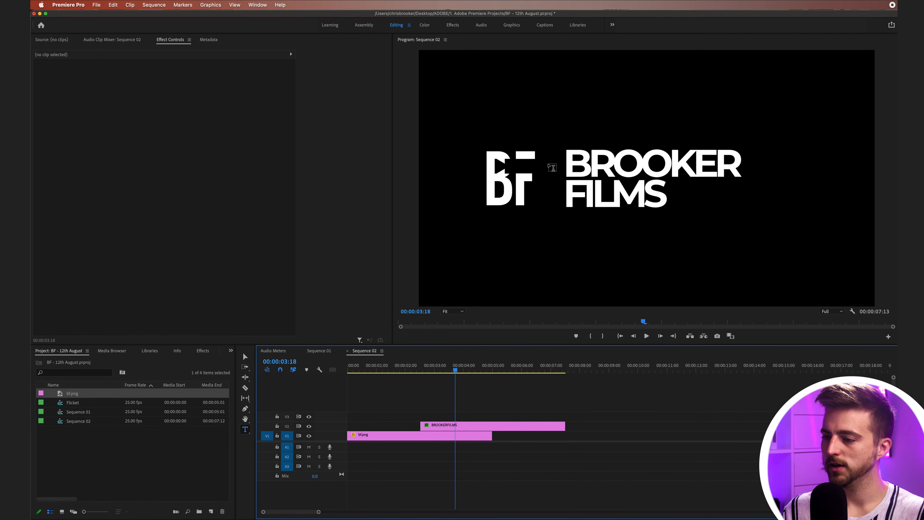
click(508, 425)
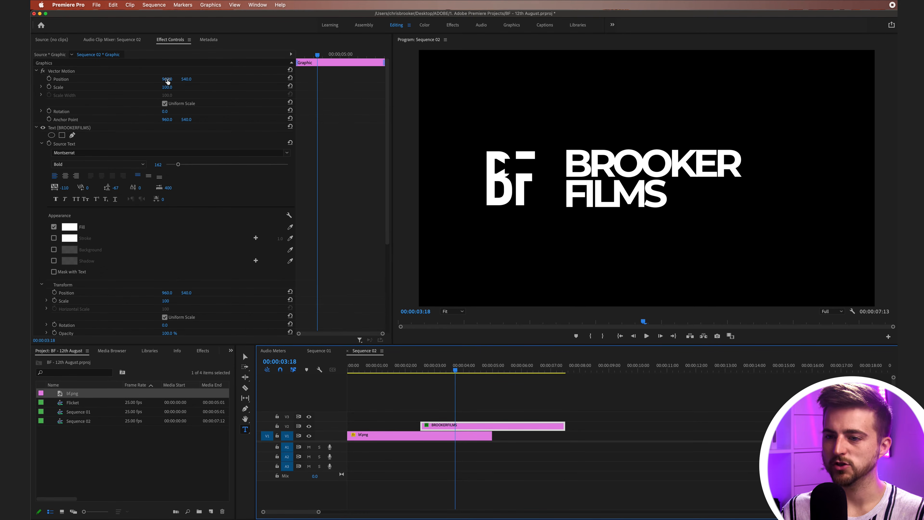
scroll(346, 243, down, 5)
drag(171, 238, 525, 475)
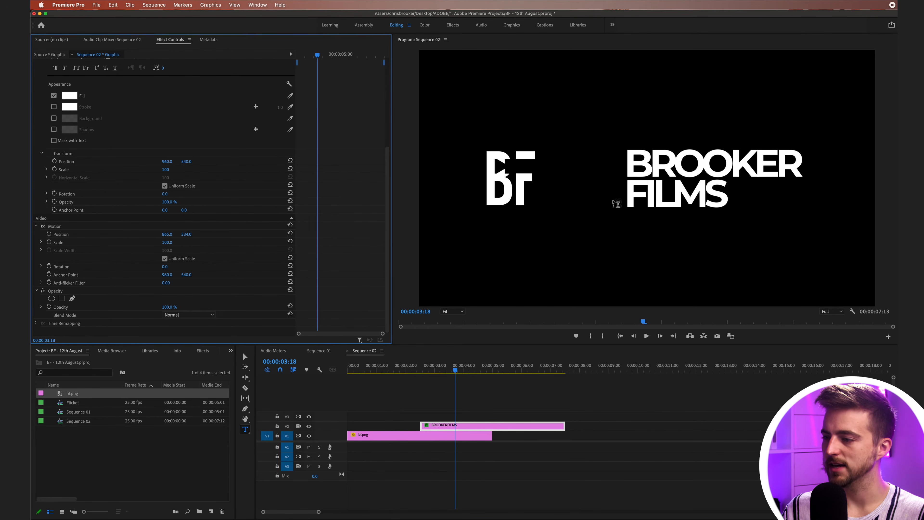
Bring the logo's resting point closer to the text by setting its last Position keyframe at 00:00:03:06 to X 638
click(418, 436)
drag(362, 55, 346, 55)
key(=)
key(=)
key(=)
key(minus)
key(minus)
drag(168, 79, 260, 79)
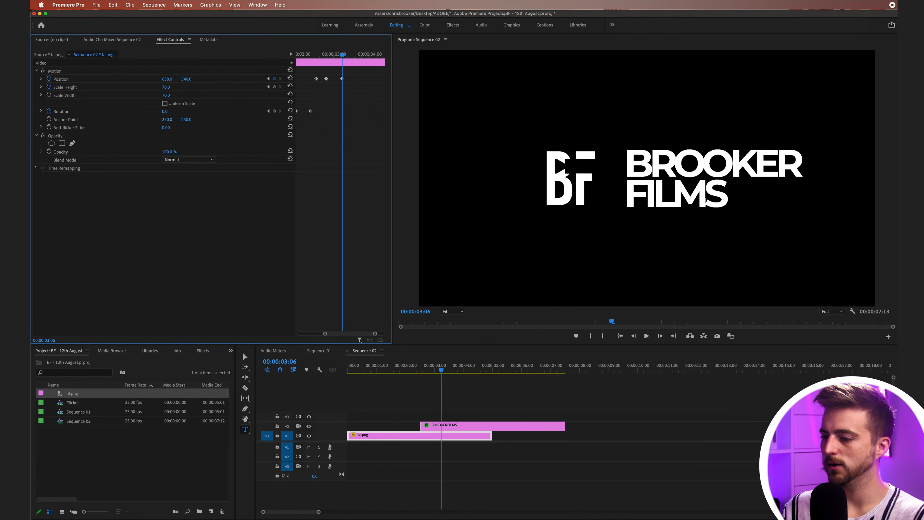
Tighten the text against the logo by setting its Motion Position X to about 785 and its Scale to 98
click(431, 426)
drag(167, 234, 138, 234)
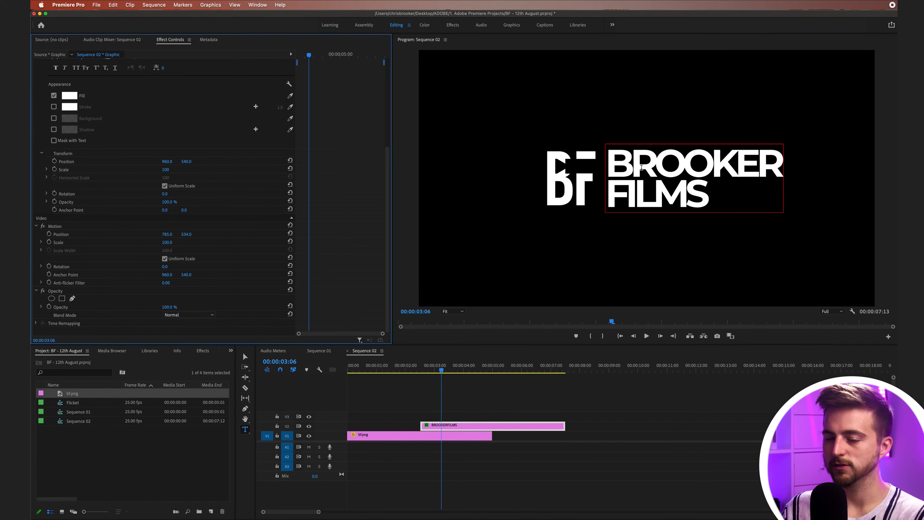
click(171, 242)
text(9)
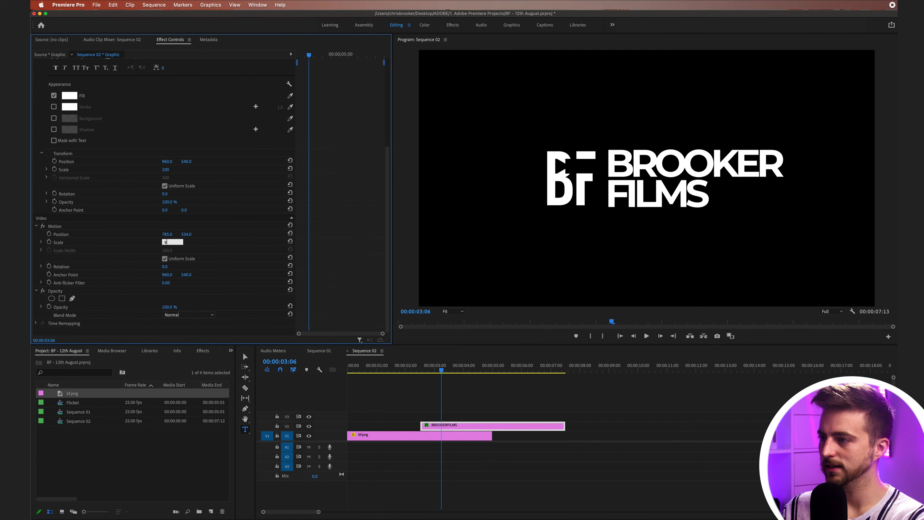
text(9)
key(Return)
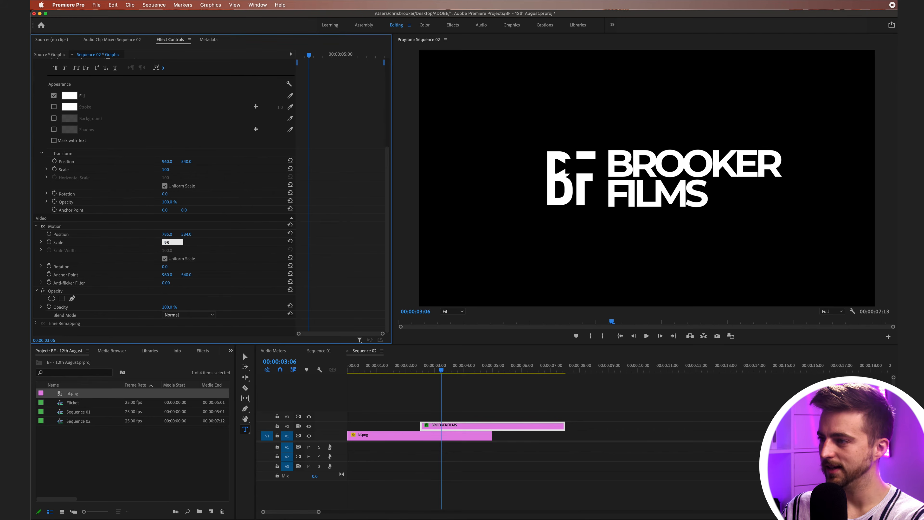
key(Return)
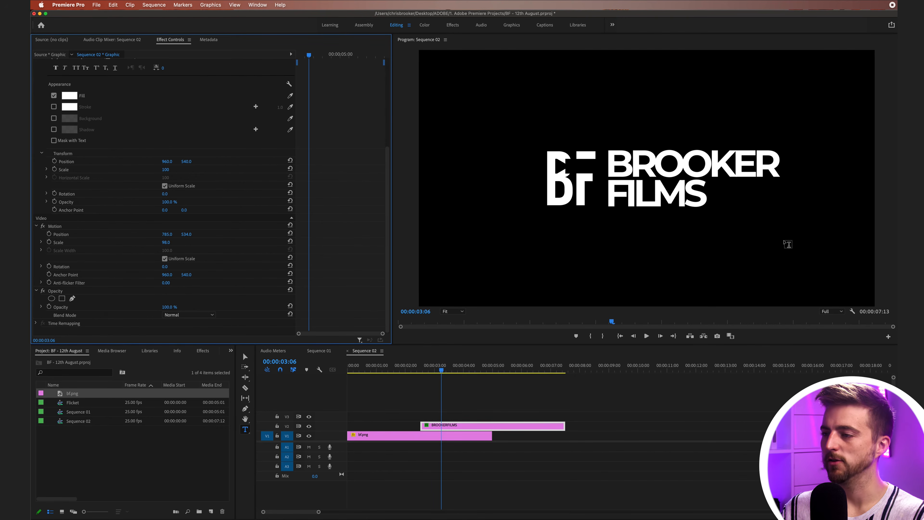
Play back the animation from the start to check how the logo and text work together
drag(439, 368, 253, 376)
key(space)
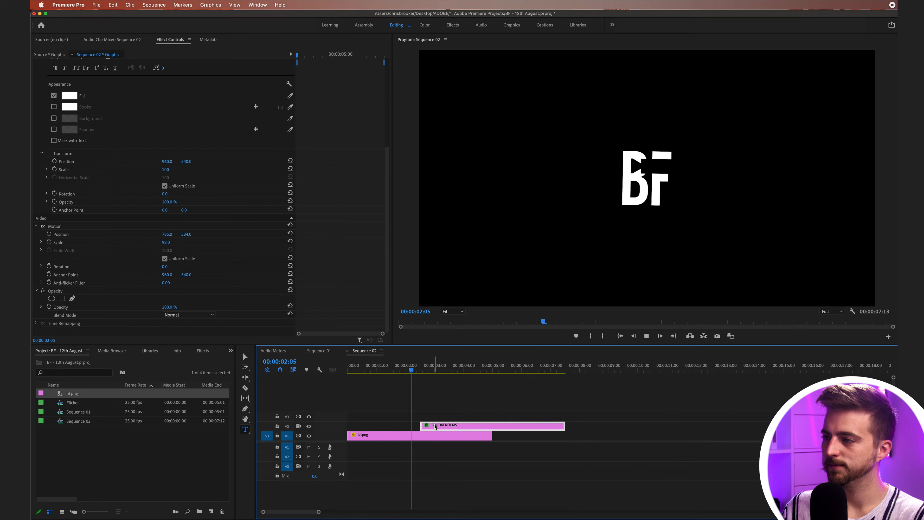
key(space)
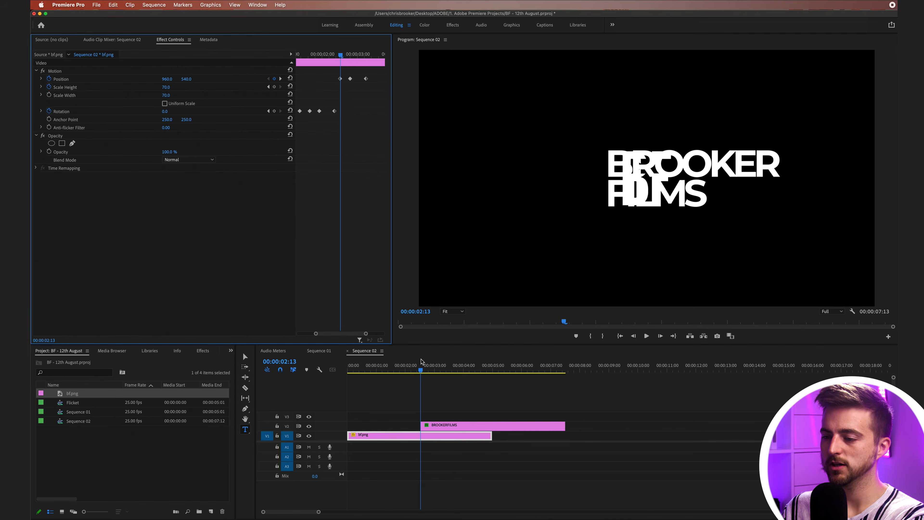
Start keyframing the text's Motion Position at 00:00:02:13, the frame of the logo's first Position keyframe
drag(425, 369, 420, 369)
click(375, 170)
key(equal)
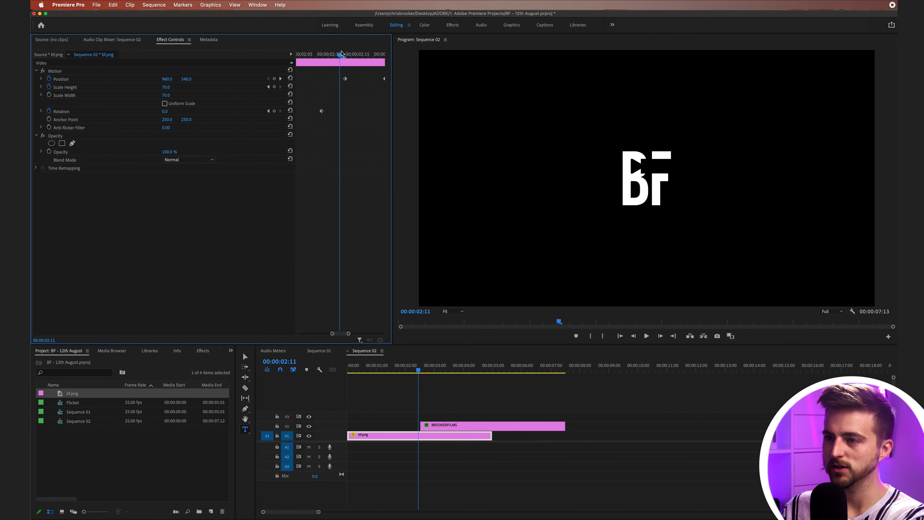
key(Right)
drag(450, 426, 430, 426)
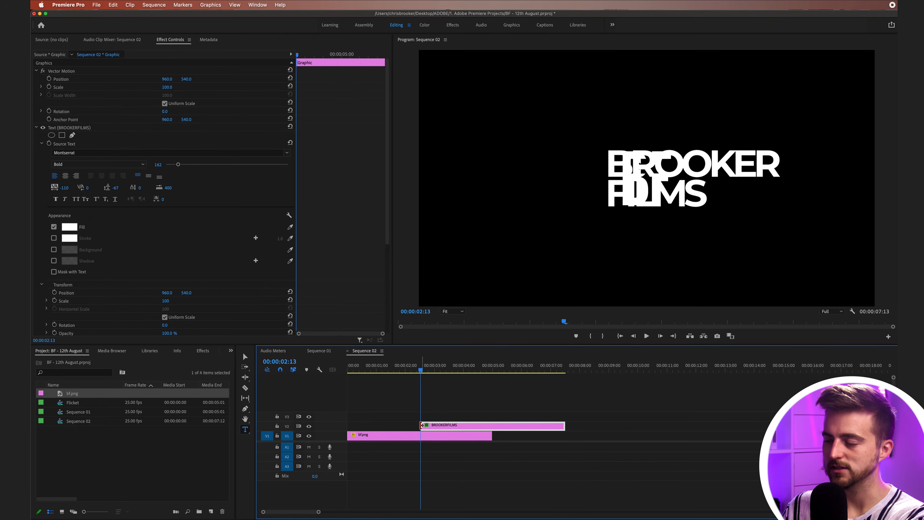
key(Left)
key(Right)
key(Right)
key(Left)
click(430, 437)
click(430, 425)
scroll(326, 235, down, 5)
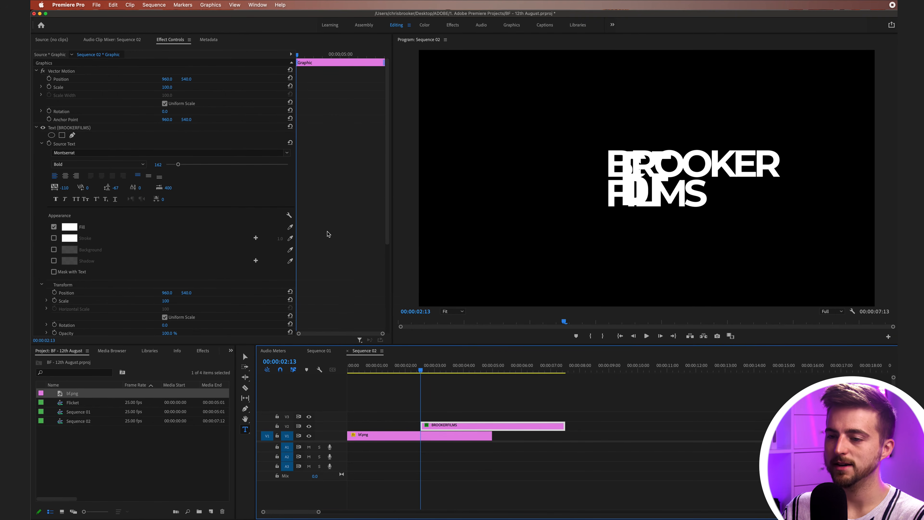
click(49, 234)
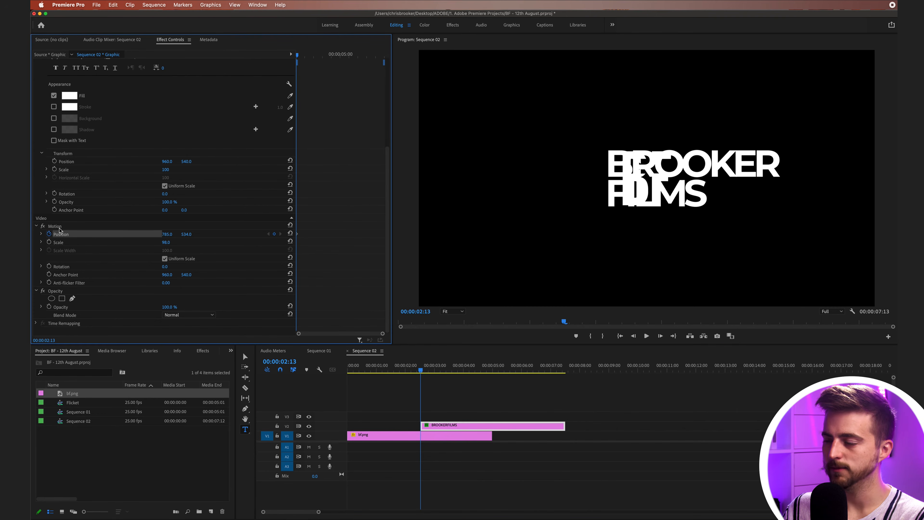
Match the playhead to the logo's second Position keyframe at 00:00:02:20 and open the text's Motion settings at that frame
click(406, 439)
click(338, 104)
key(equal)
key(equal)
key(equal)
drag(358, 57, 380, 57)
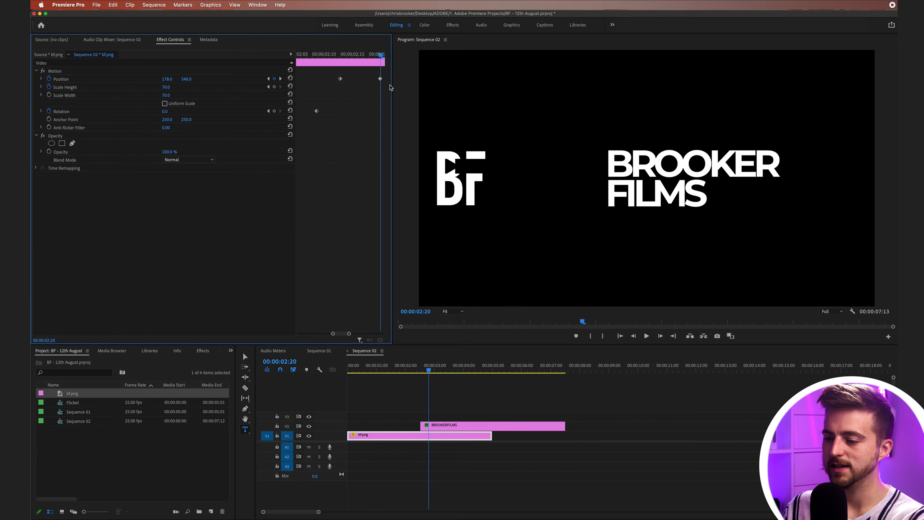
click(469, 426)
scroll(240, 229, down, 5)
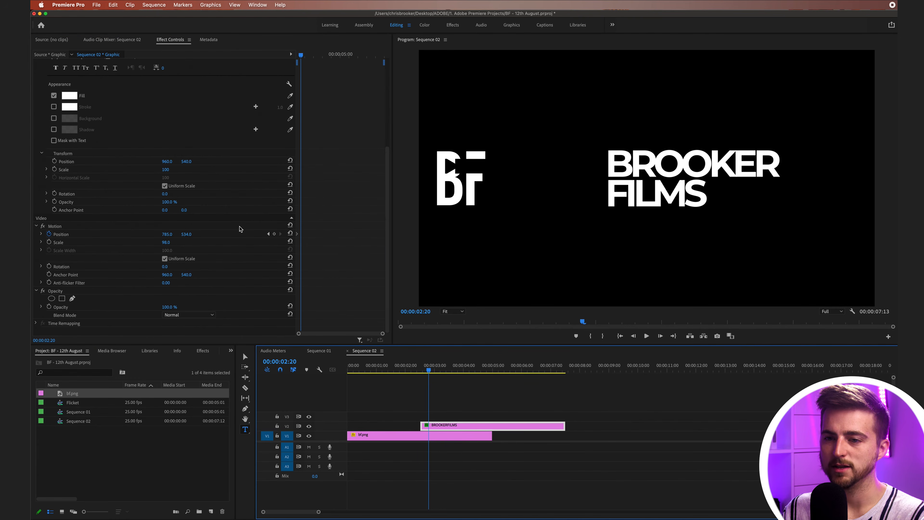